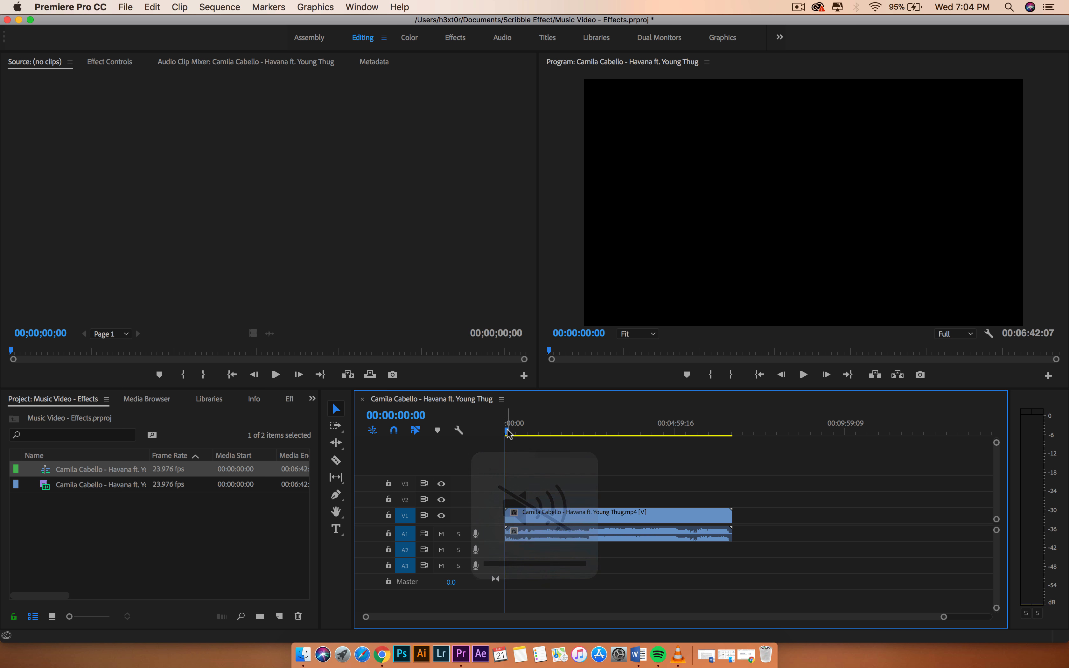
- Split the music video clip at 00:02:28:06, in the dark living-room couch scene, with the Razor tool
{"action": "key", "text": "space"}
{"action": "left_click_drag", "start_coordinate": [513, 459], "coordinate": [562, 474]}
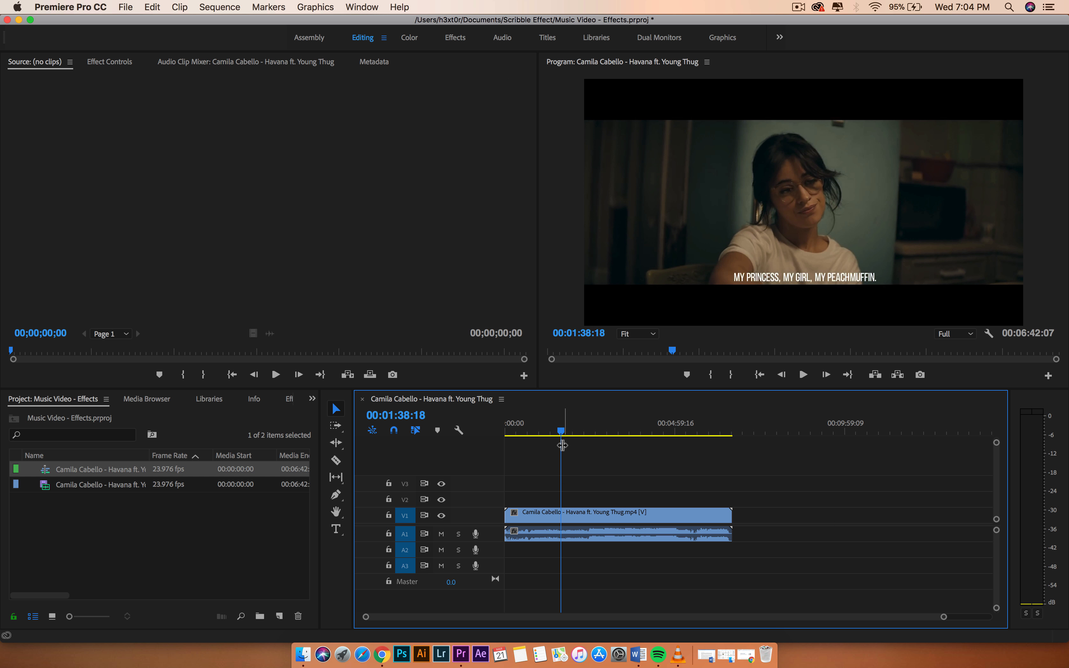
{"action": "left_click_drag", "start_coordinate": [562, 432], "coordinate": [591, 435]}
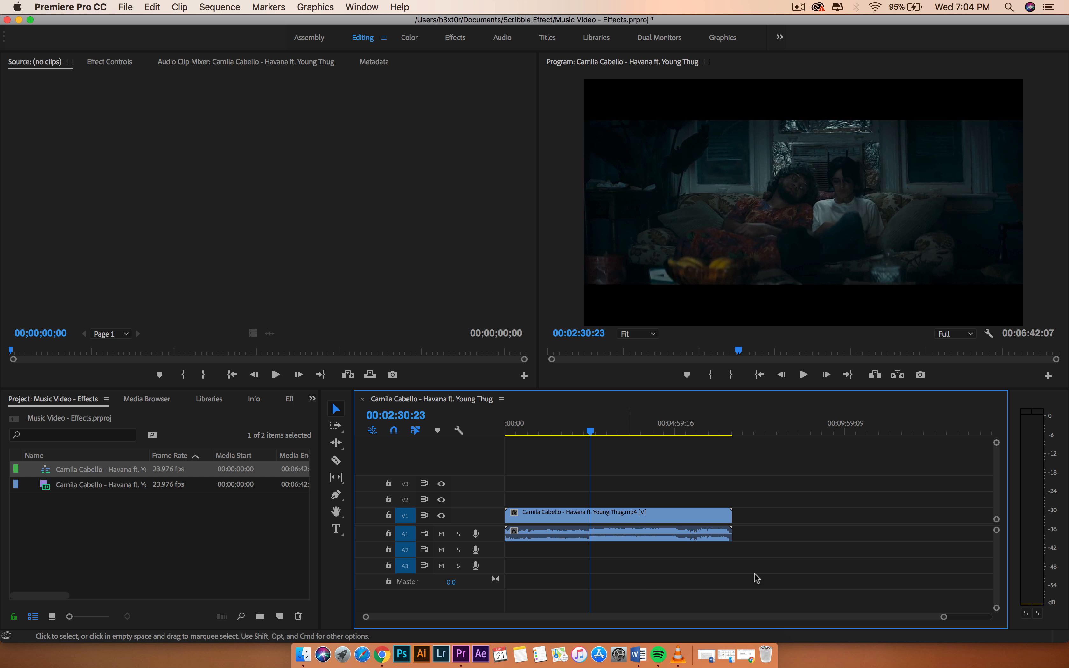
{"action": "left_click_drag", "start_coordinate": [944, 617], "coordinate": [788, 637]}
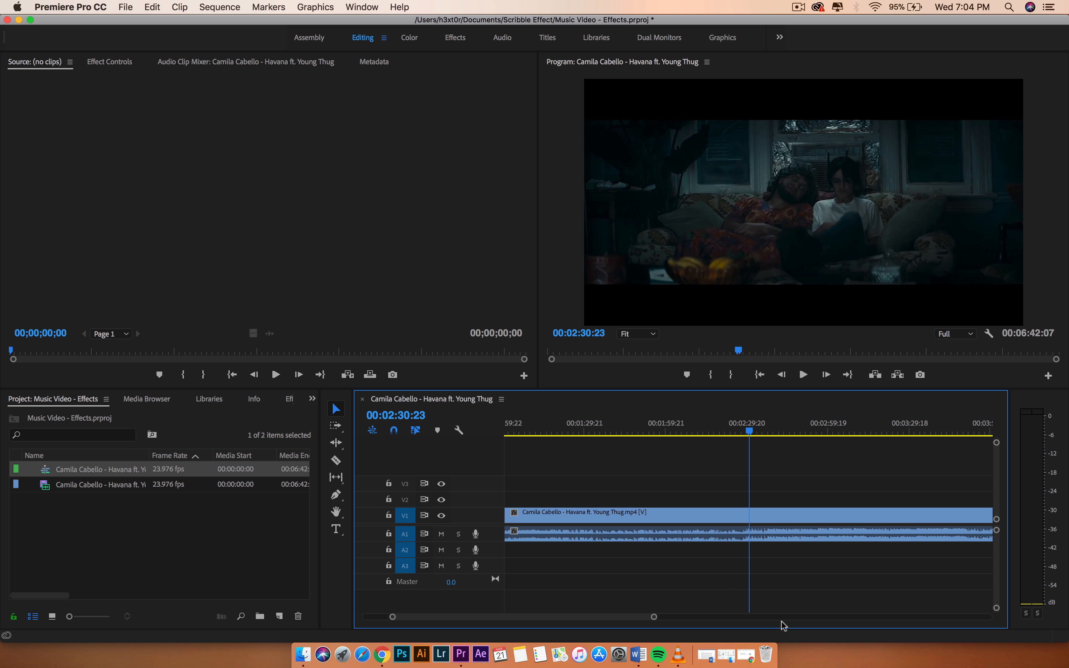
{"action": "left_click", "coordinate": [748, 433]}
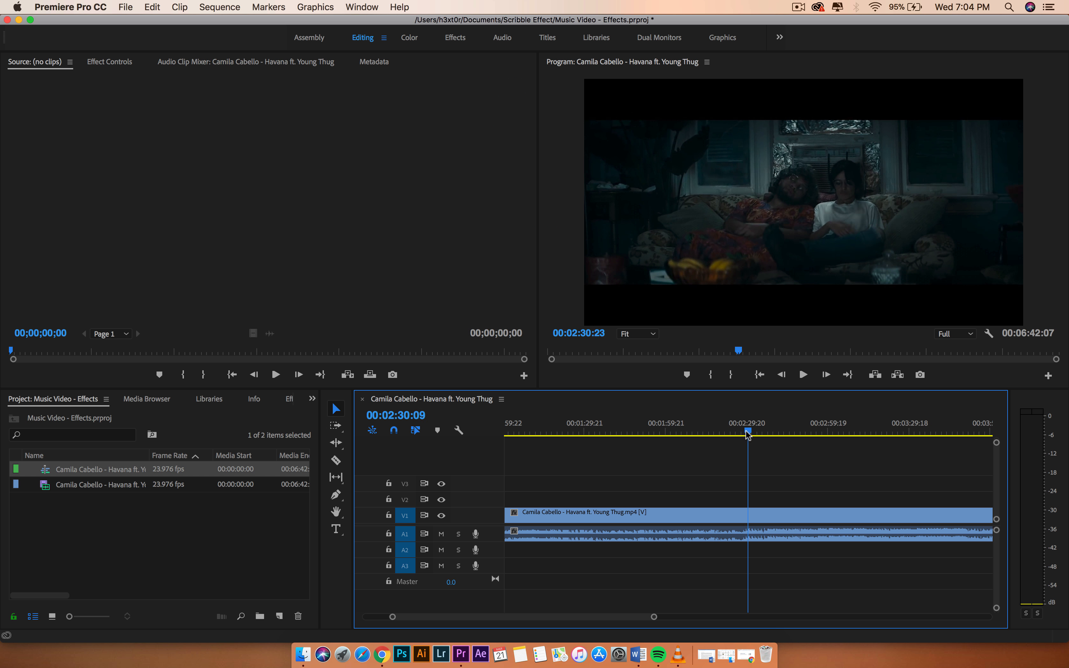
{"action": "left_click_drag", "start_coordinate": [747, 435], "coordinate": [742, 436]}
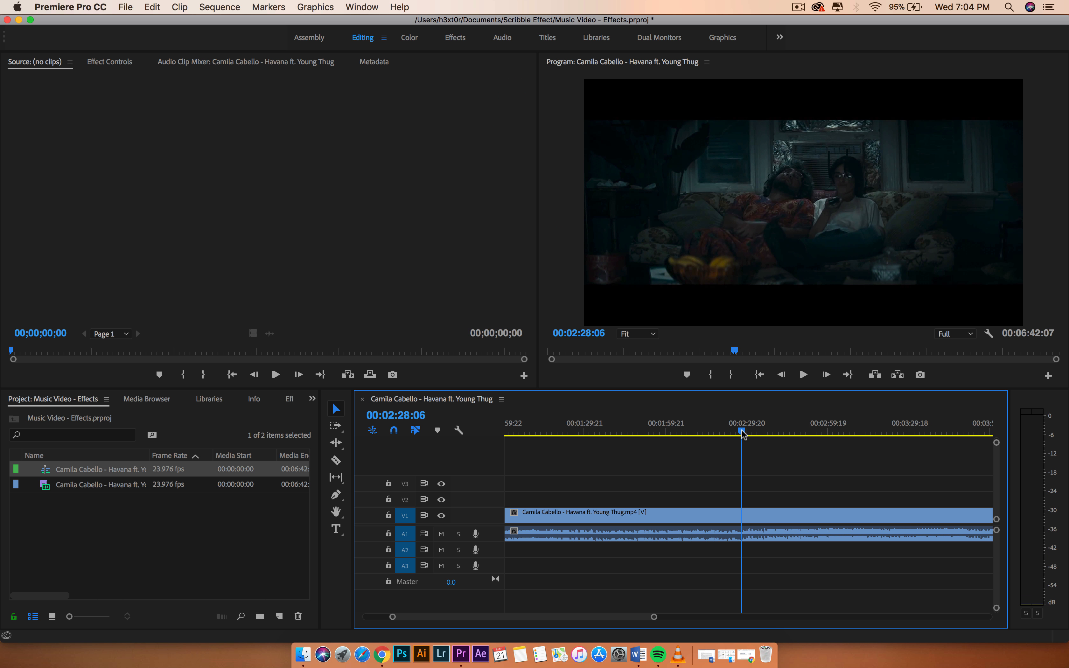
{"action": "left_click", "coordinate": [335, 462]}
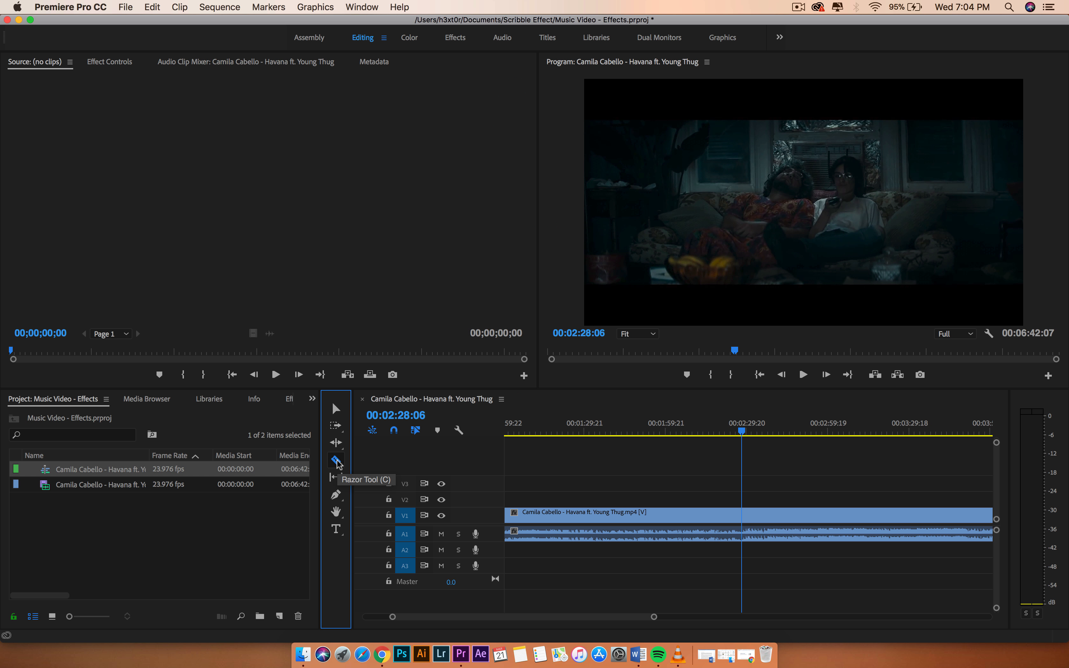
{"action": "left_click", "coordinate": [742, 518]}
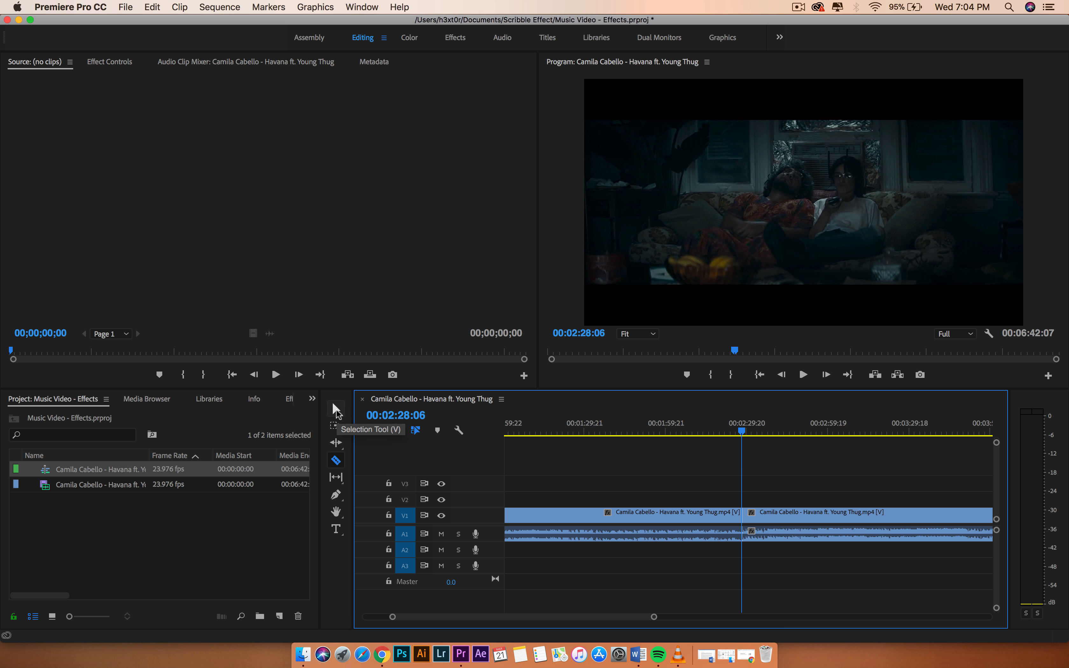
- Delete the clip segment before the cut and ripple delete the gap so the remaining footage starts at 00:00:00:00
{"action": "left_click", "coordinate": [335, 410]}
{"action": "left_click", "coordinate": [622, 518]}
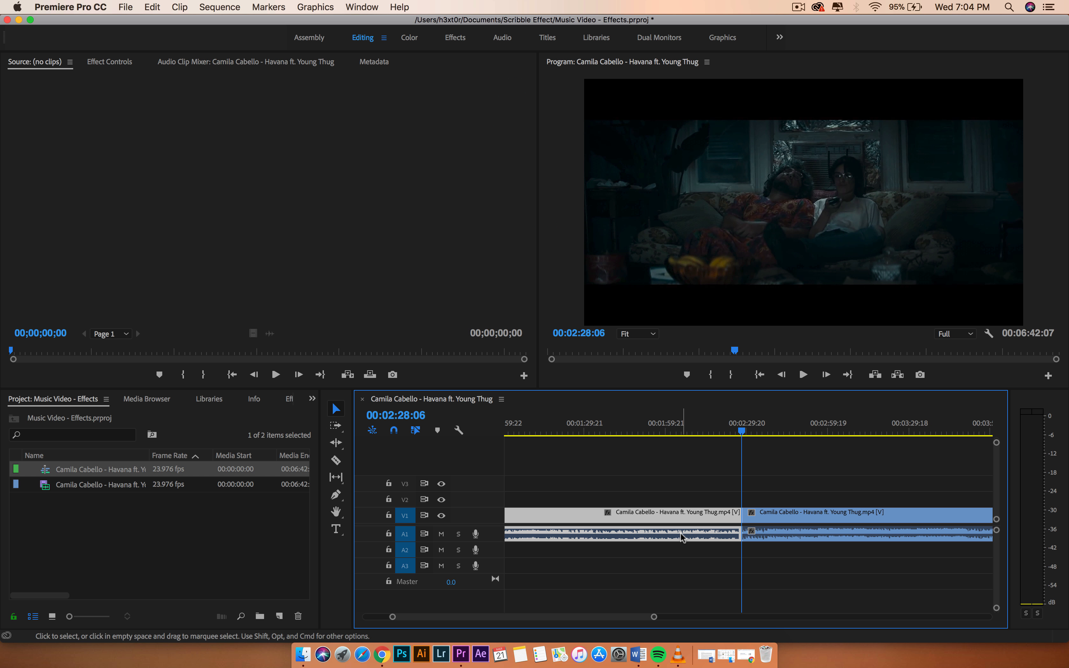
{"action": "key", "text": "Delete"}
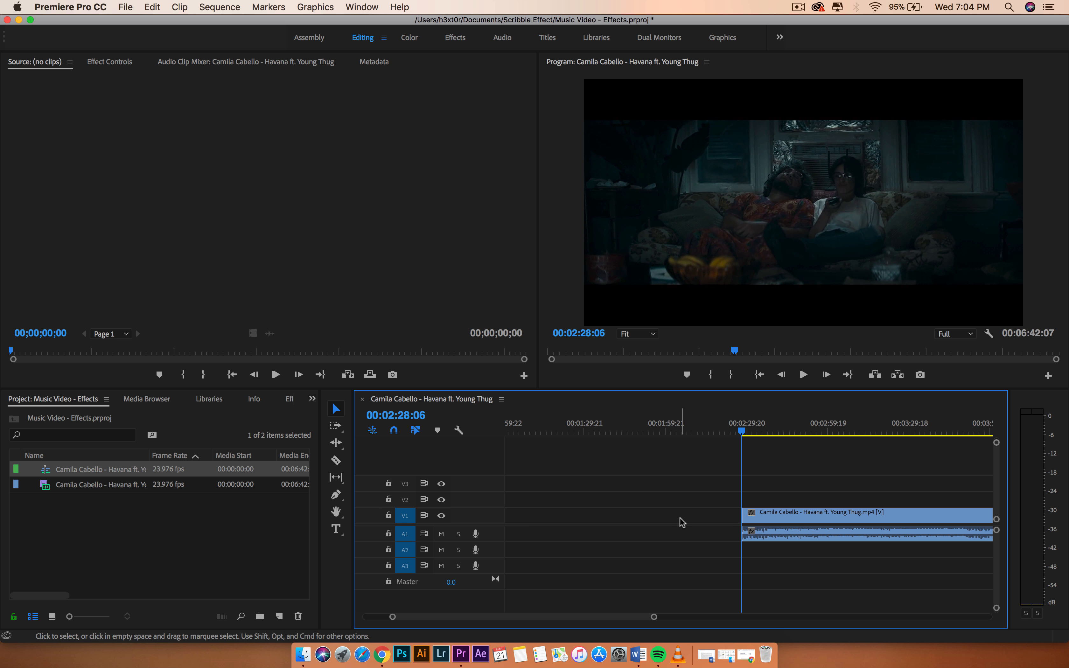
{"action": "left_click", "coordinate": [680, 518]}
{"action": "right_click", "coordinate": [680, 520]}
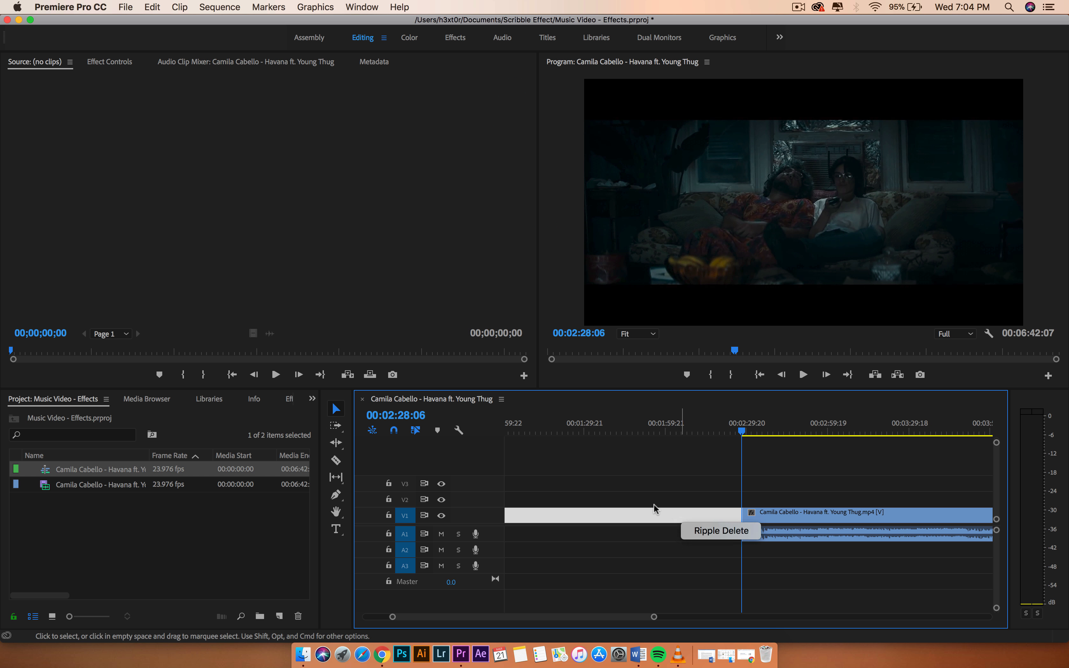
{"action": "left_click", "coordinate": [655, 506]}
{"action": "left_click", "coordinate": [624, 552]}
{"action": "left_click", "coordinate": [642, 521]}
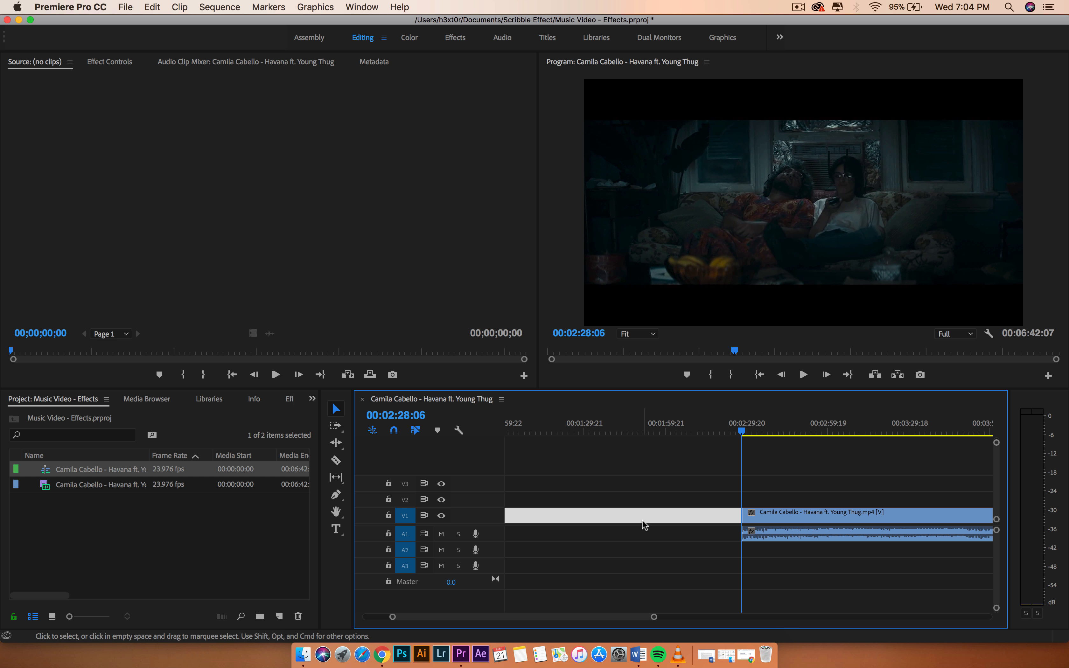
{"action": "right_click", "coordinate": [643, 523]}
{"action": "left_click", "coordinate": [681, 537]}
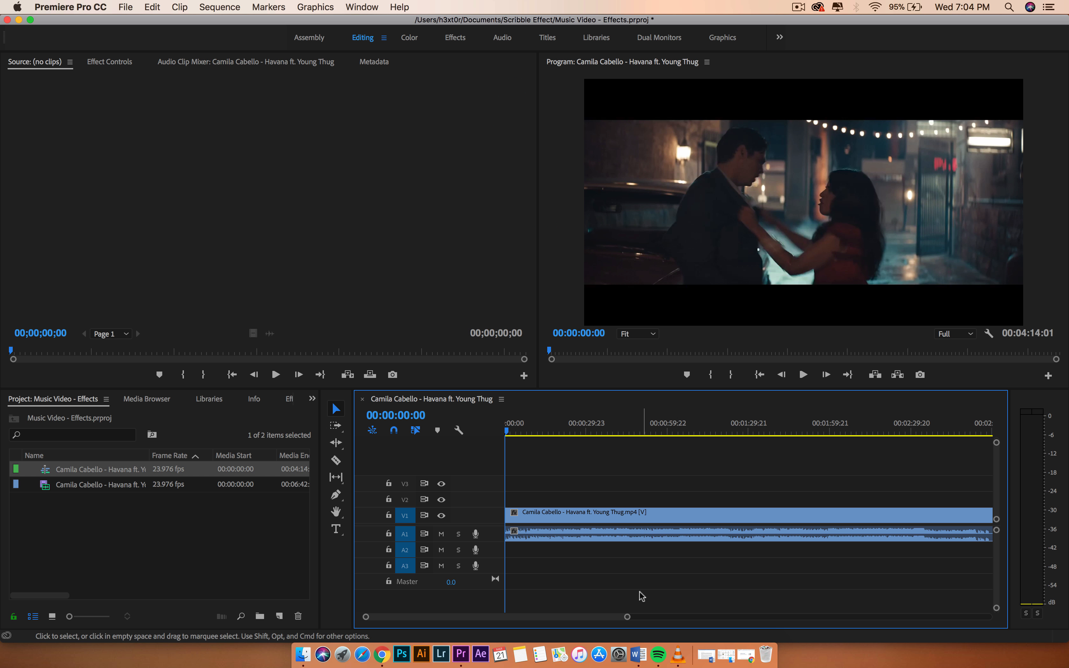
- Preview the trimmed footage and split the clip at 00:00:42:13, in the wide shot of the club tables
{"action": "left_click_drag", "start_coordinate": [628, 618], "coordinate": [696, 617]}
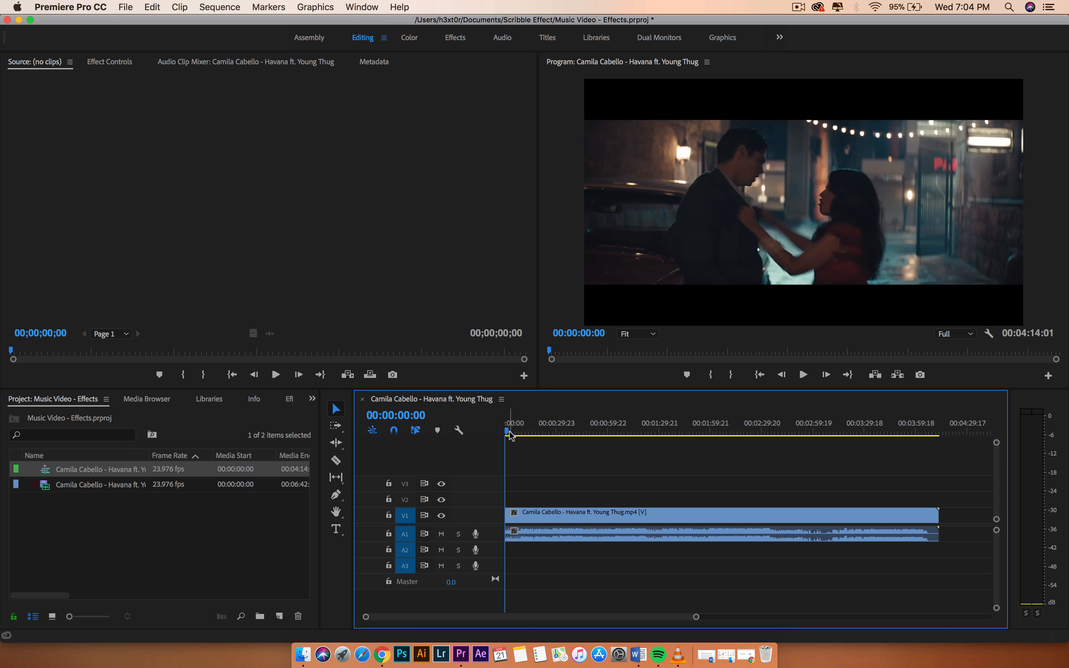
{"action": "key", "text": "XF86AudioRaiseVolume"}
{"action": "key", "text": "space"}
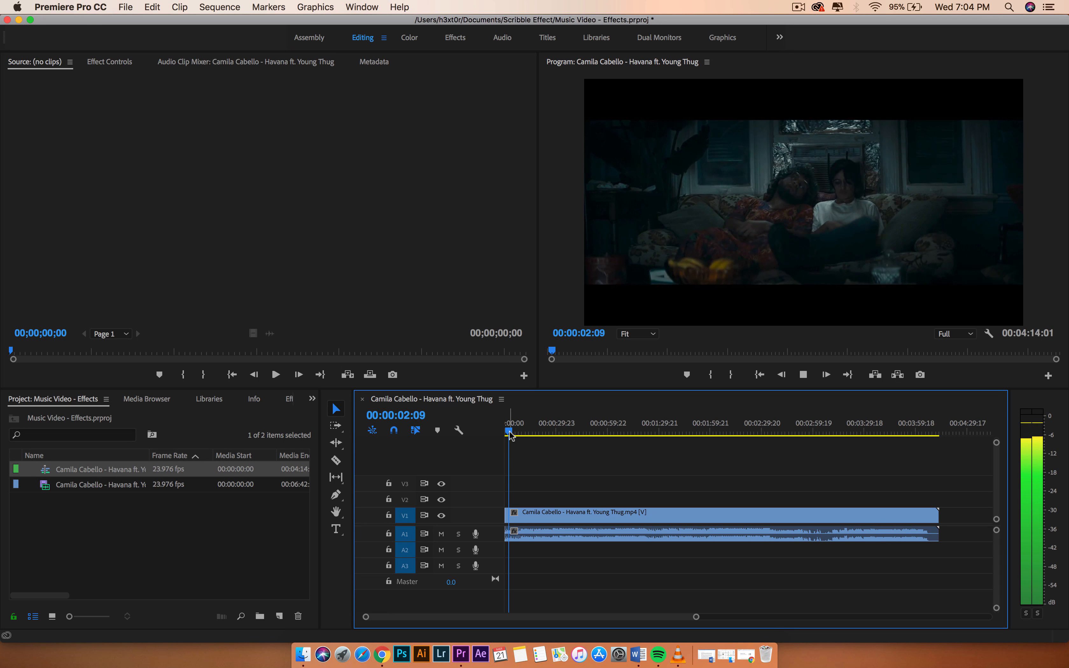
{"action": "key", "text": "space"}
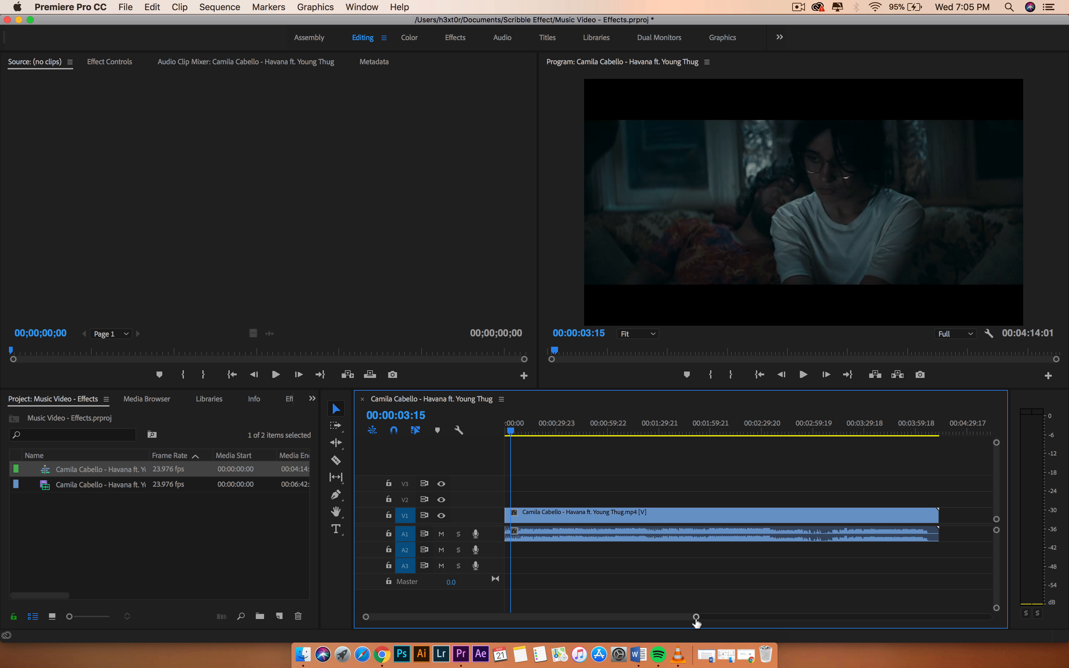
{"action": "left_click_drag", "start_coordinate": [697, 617], "coordinate": [608, 622]}
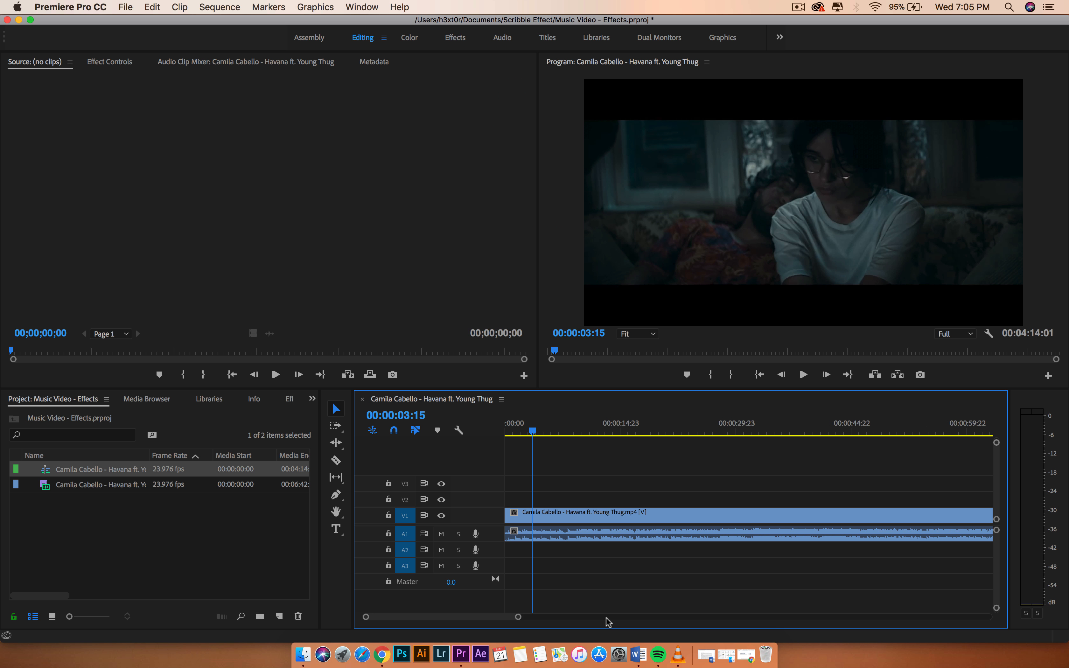
{"action": "left_click_drag", "start_coordinate": [532, 431], "coordinate": [678, 436]}
{"action": "key", "text": "XF86AudioMute"}
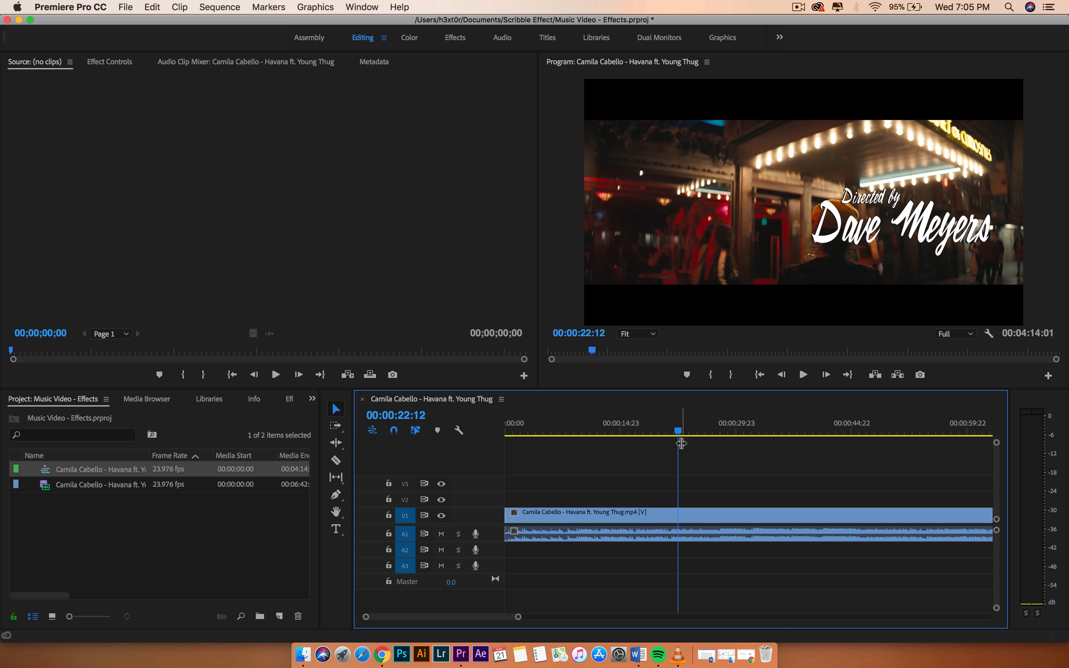
{"action": "left_click_drag", "start_coordinate": [679, 432], "coordinate": [835, 436]}
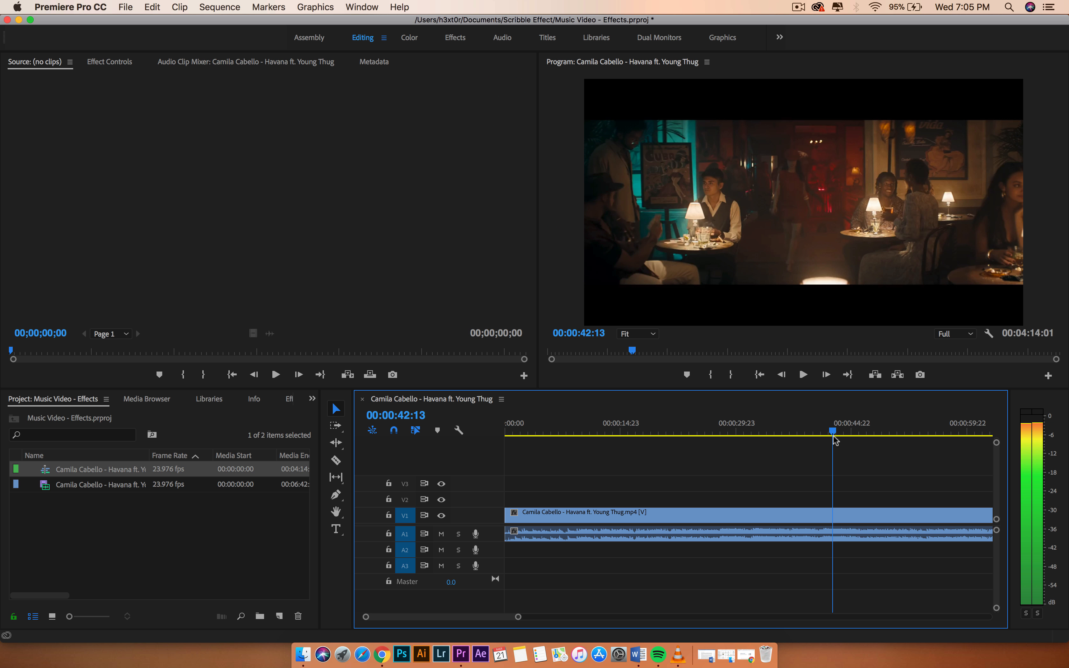
{"action": "left_click", "coordinate": [336, 460]}
{"action": "left_click", "coordinate": [833, 516]}
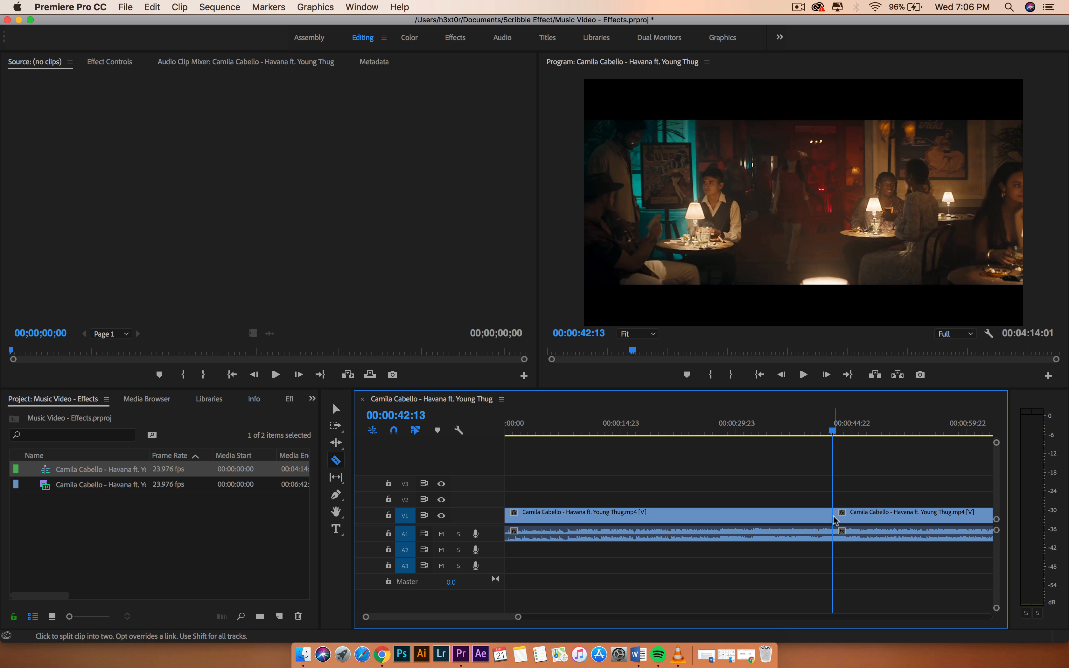
{"action": "left_click", "coordinate": [336, 409]}
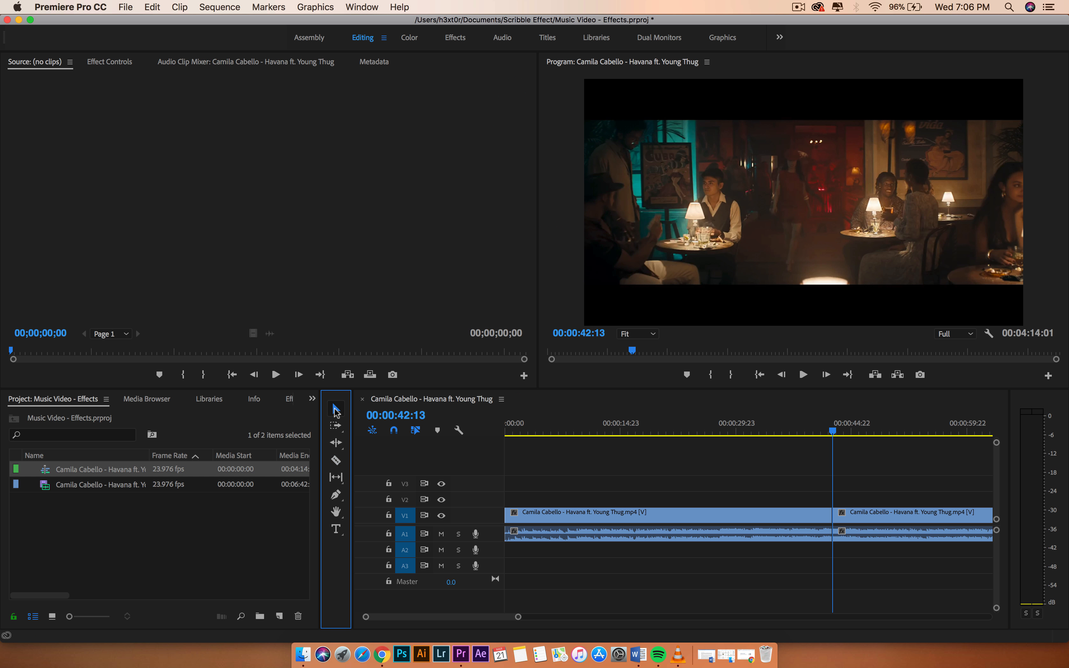
- Move the playhead ten seconds past the last cut to 00:00:52:13 and split the clip there
{"action": "left_click", "coordinate": [404, 419]}
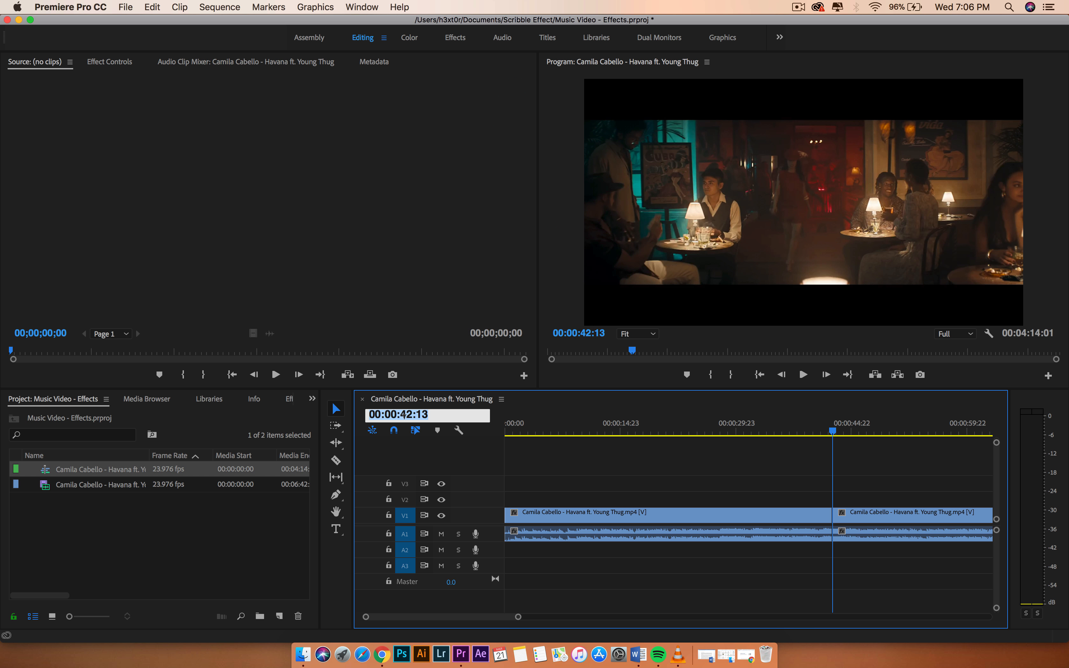
{"action": "left_click", "coordinate": [407, 414]}
{"action": "key", "text": "BackSpace"}
{"action": "type", "text": "5"}
{"action": "key", "text": "Return"}
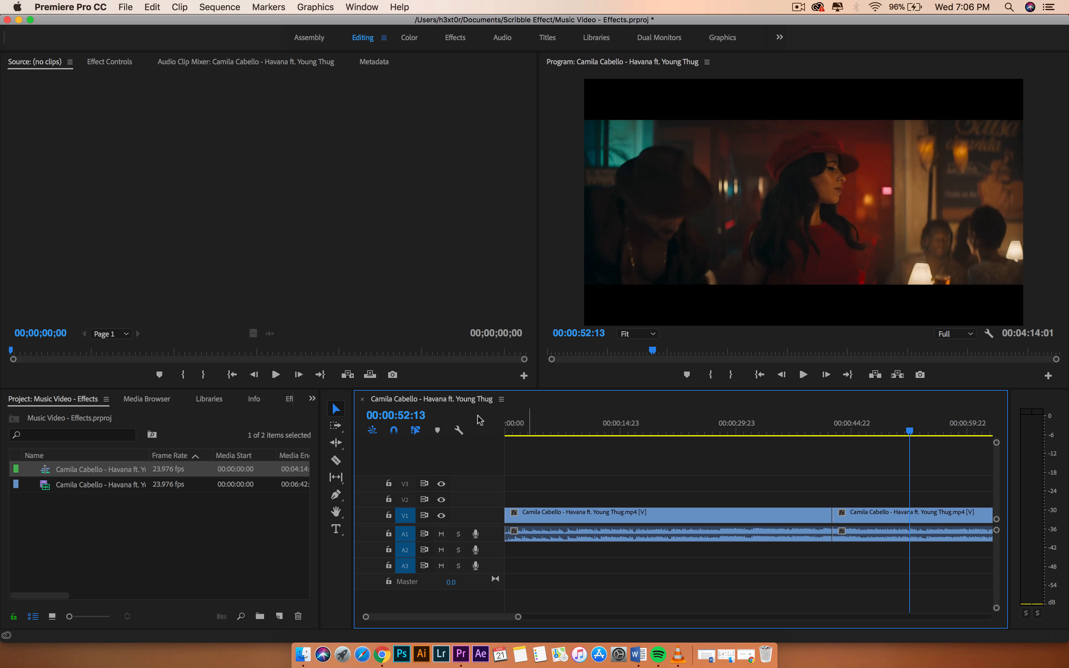
{"action": "left_click", "coordinate": [335, 460]}
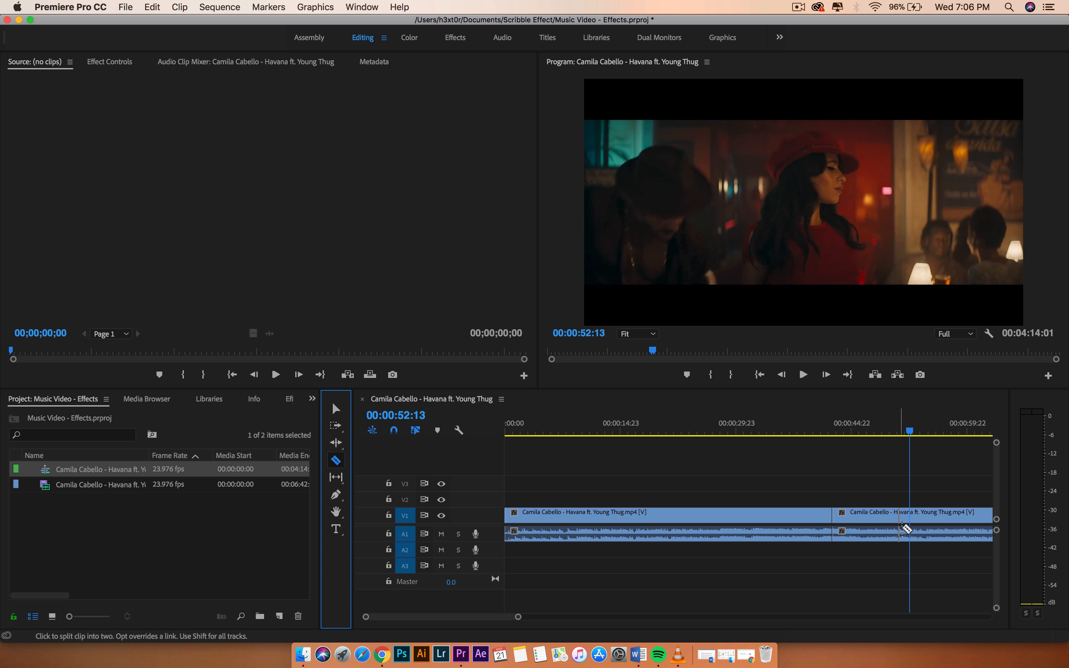
{"action": "left_click", "coordinate": [908, 527]}
- Replace the ten-second segment between the two cuts with an After Effects composition, ignoring the non-responsive application alert
{"action": "left_click", "coordinate": [332, 412]}
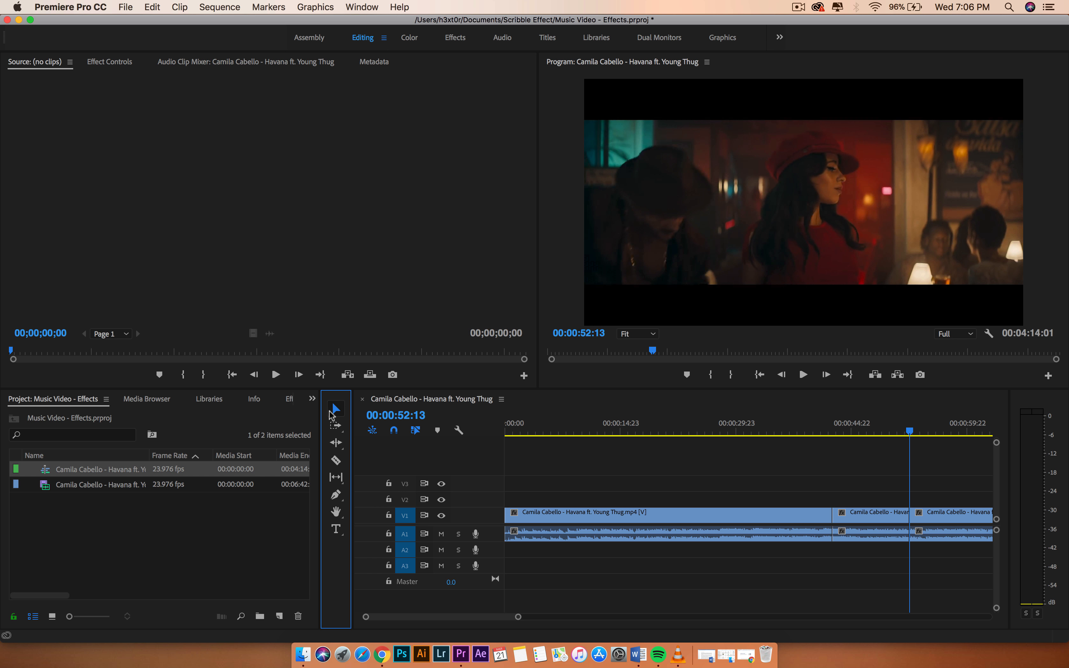
{"action": "left_click", "coordinate": [868, 517]}
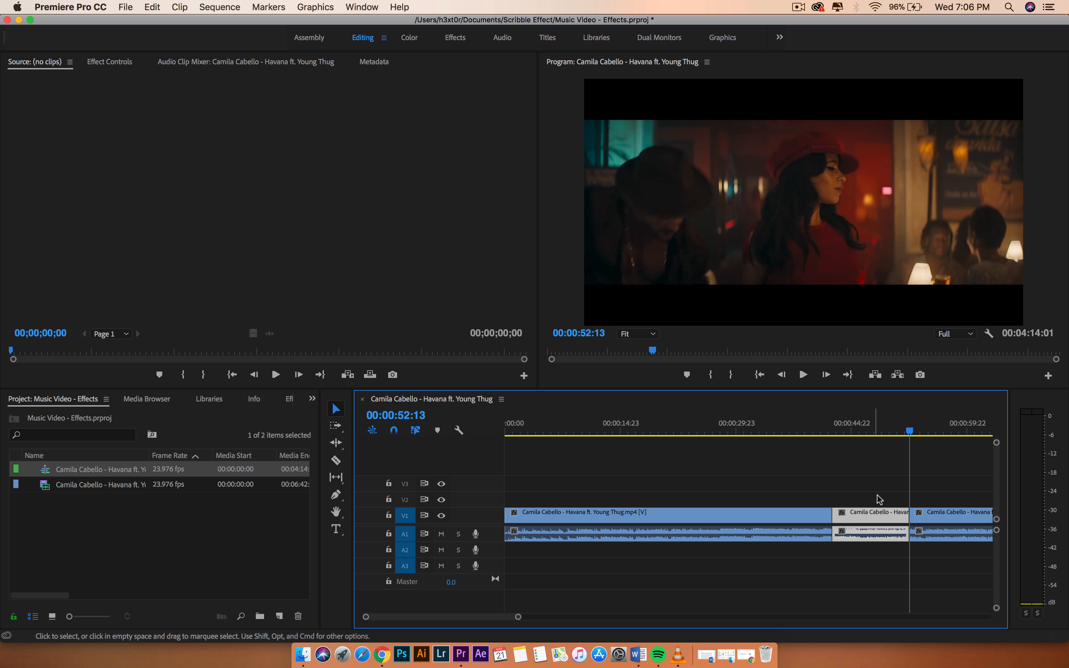
{"action": "left_click", "coordinate": [878, 512]}
{"action": "right_click", "coordinate": [869, 514]}
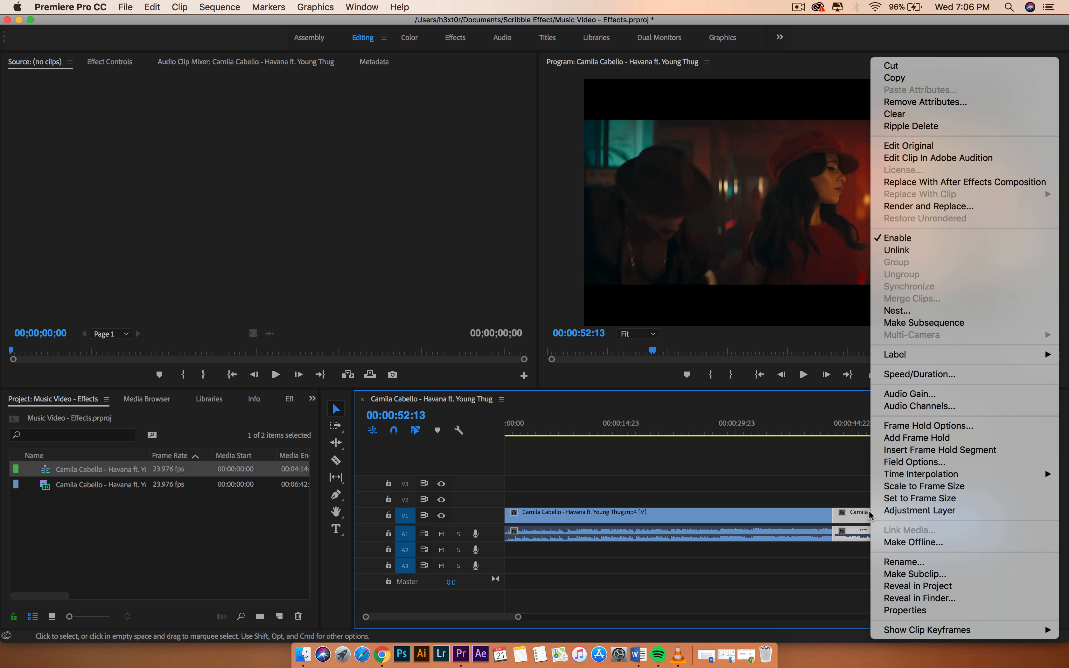
{"action": "left_click", "coordinate": [935, 182]}
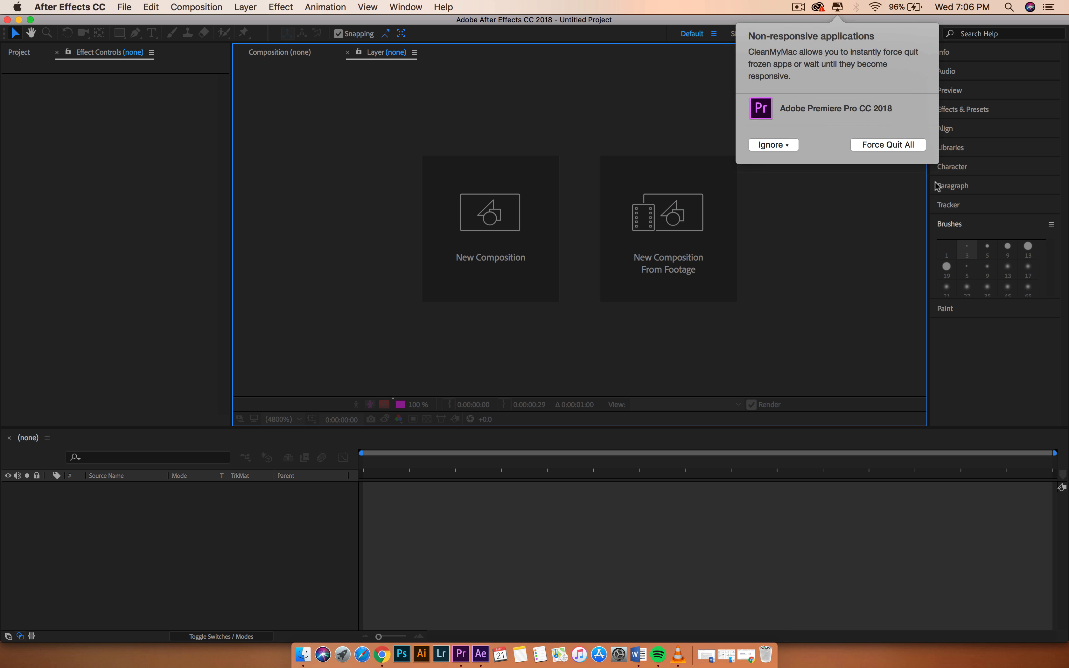
{"action": "left_click", "coordinate": [773, 145]}
{"action": "left_click", "coordinate": [772, 160]}
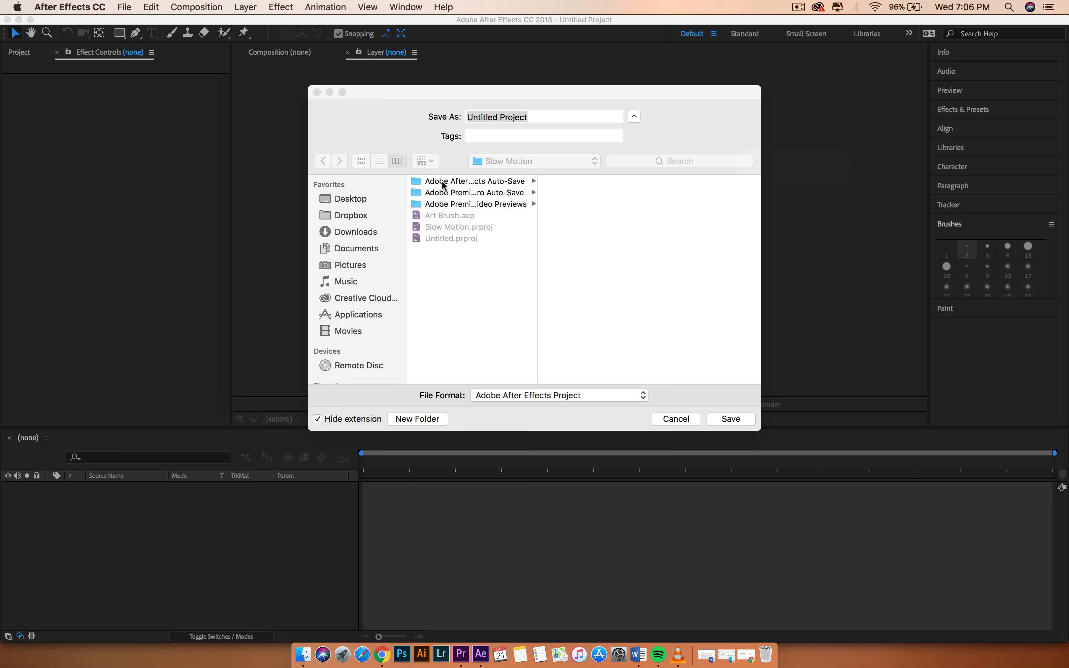
- Save the After Effects project as "After Effect Scribbles" in the Scribble Effect folder inside Documents
{"action": "left_click_drag", "start_coordinate": [469, 91], "coordinate": [484, 153]}
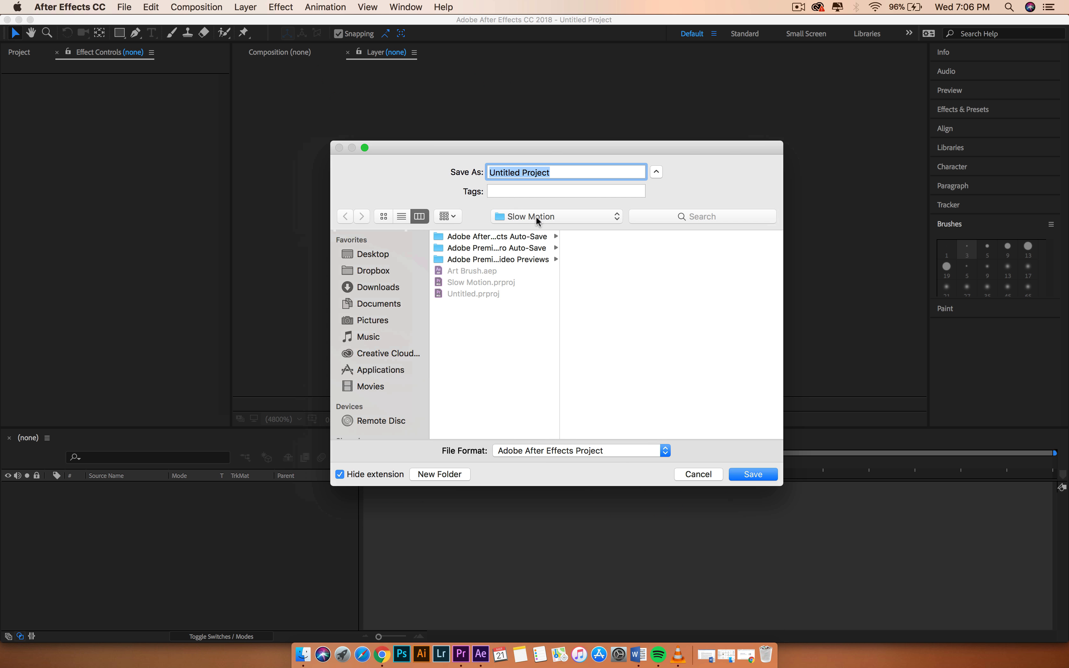
{"action": "left_click", "coordinate": [377, 304]}
{"action": "scroll", "coordinate": [485, 385], "scroll_direction": "down", "scroll_amount": 10}
{"action": "scroll", "coordinate": [485, 388], "scroll_direction": "down", "scroll_amount": 5}
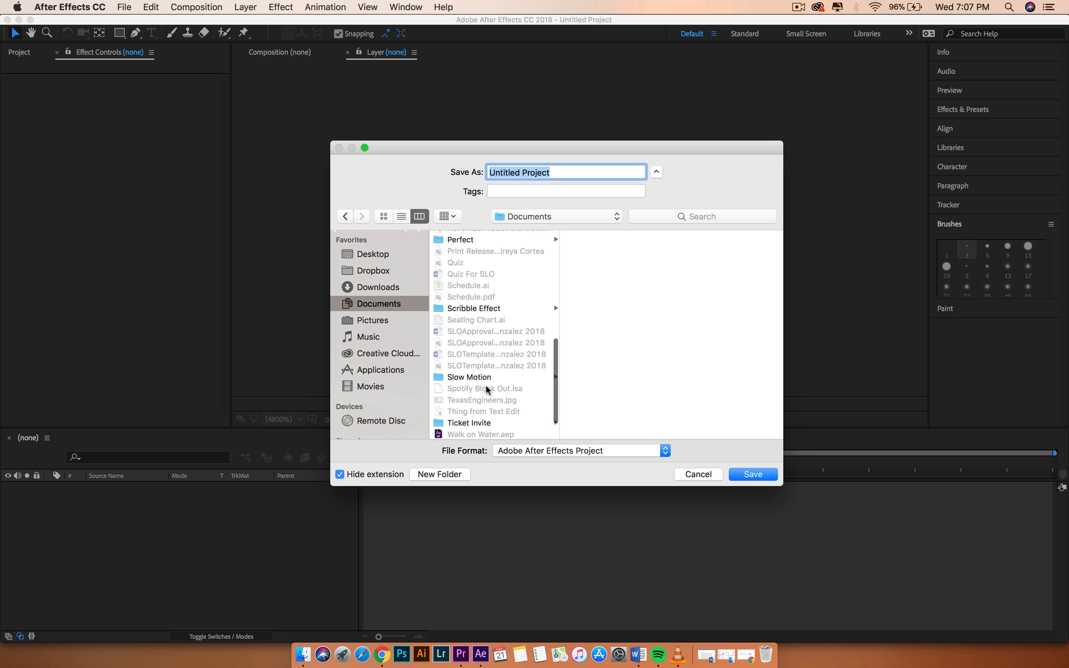
{"action": "left_click", "coordinate": [485, 301]}
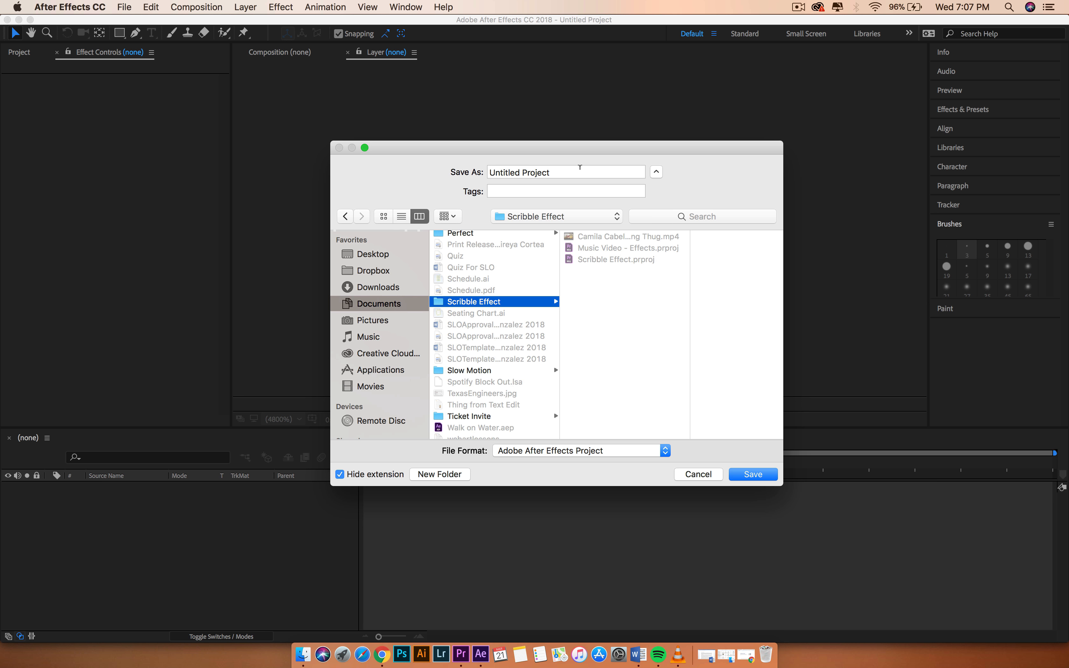
{"action": "key", "text": "Tab"}
{"action": "type", "text": "Af"}
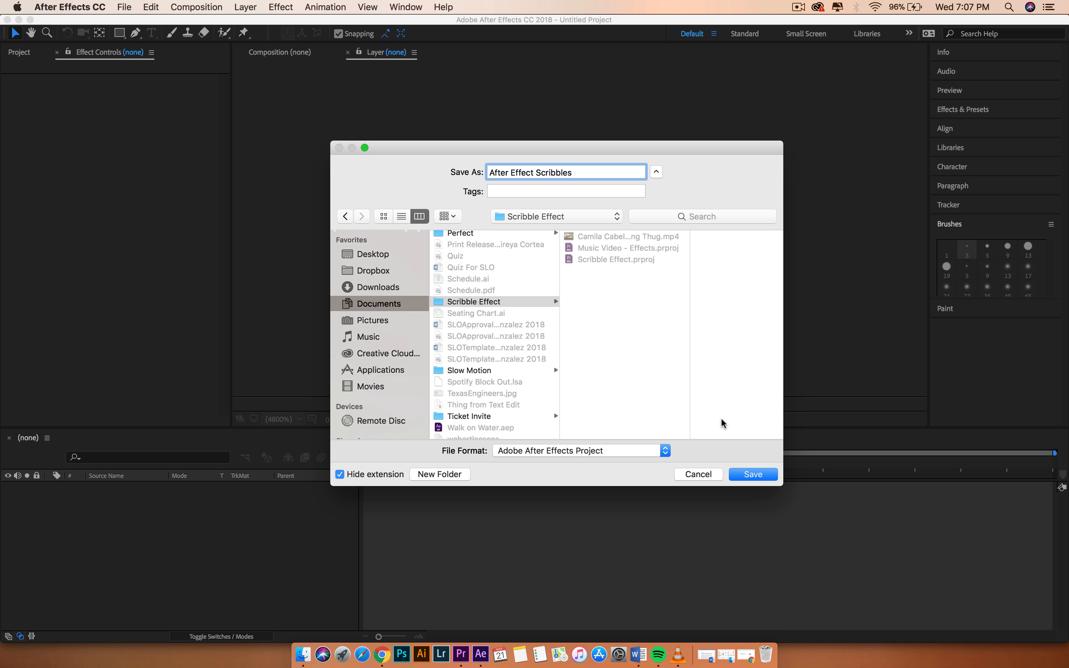
{"action": "left_click", "coordinate": [753, 474]}
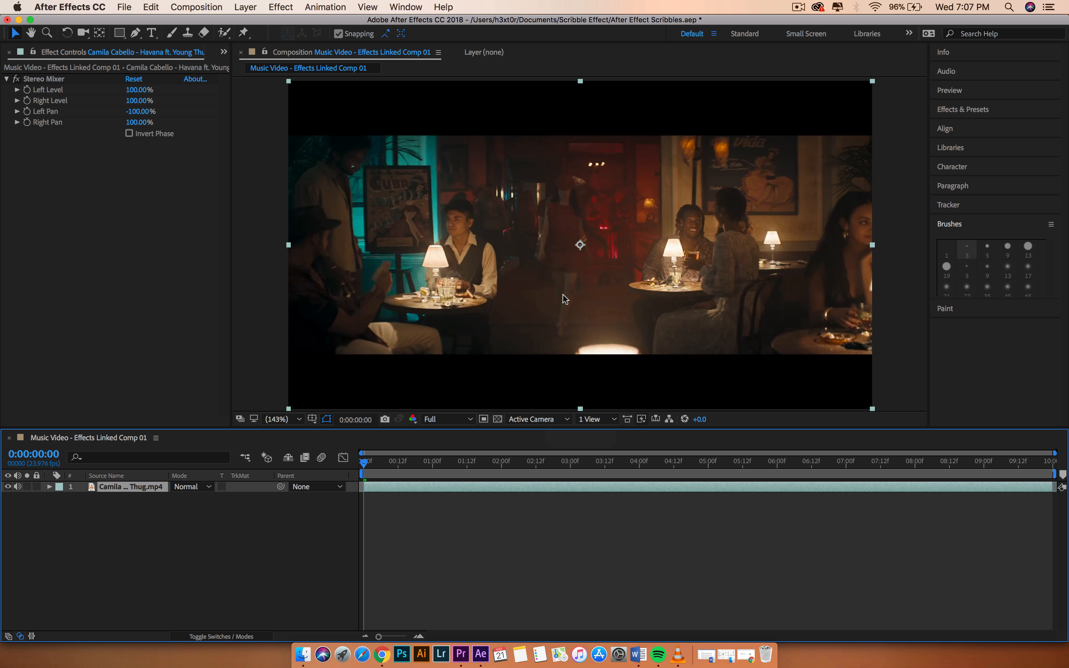
- Open the music video layer for painting with the Brush tool and set the paint duration to Single Frame
{"action": "double_click", "coordinate": [104, 487]}
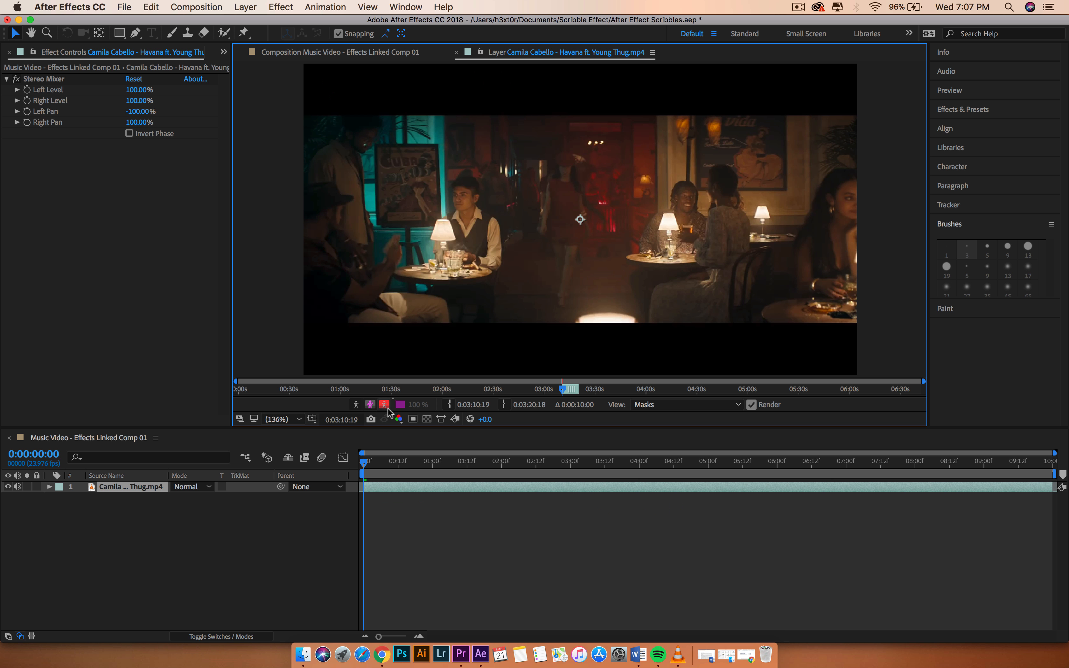
{"action": "left_click", "coordinate": [171, 35]}
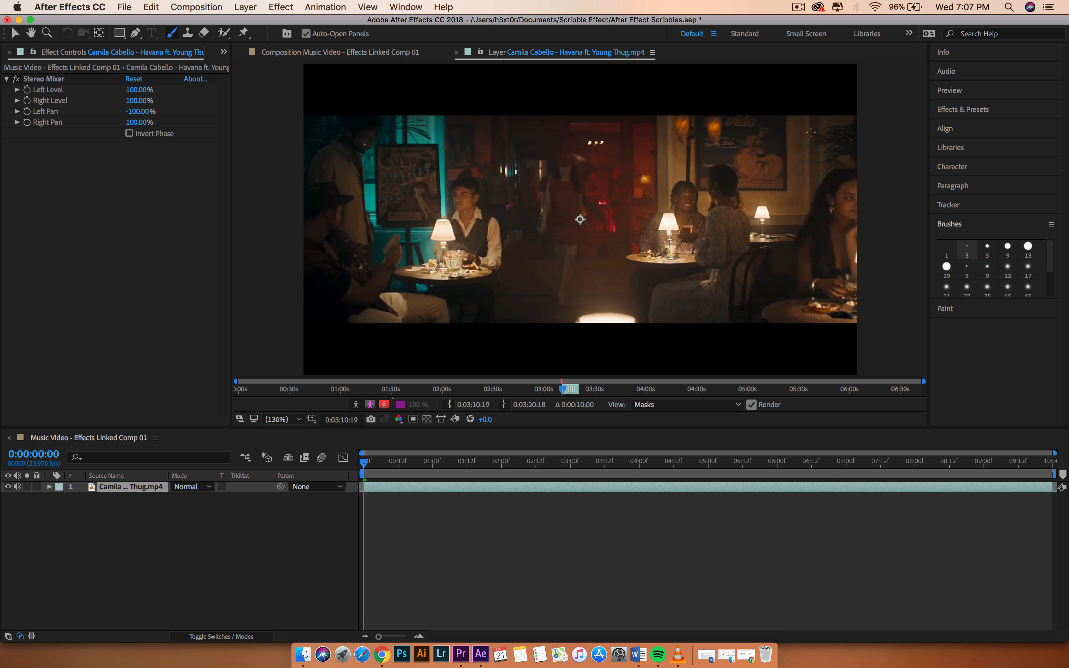
{"action": "left_click", "coordinate": [956, 226]}
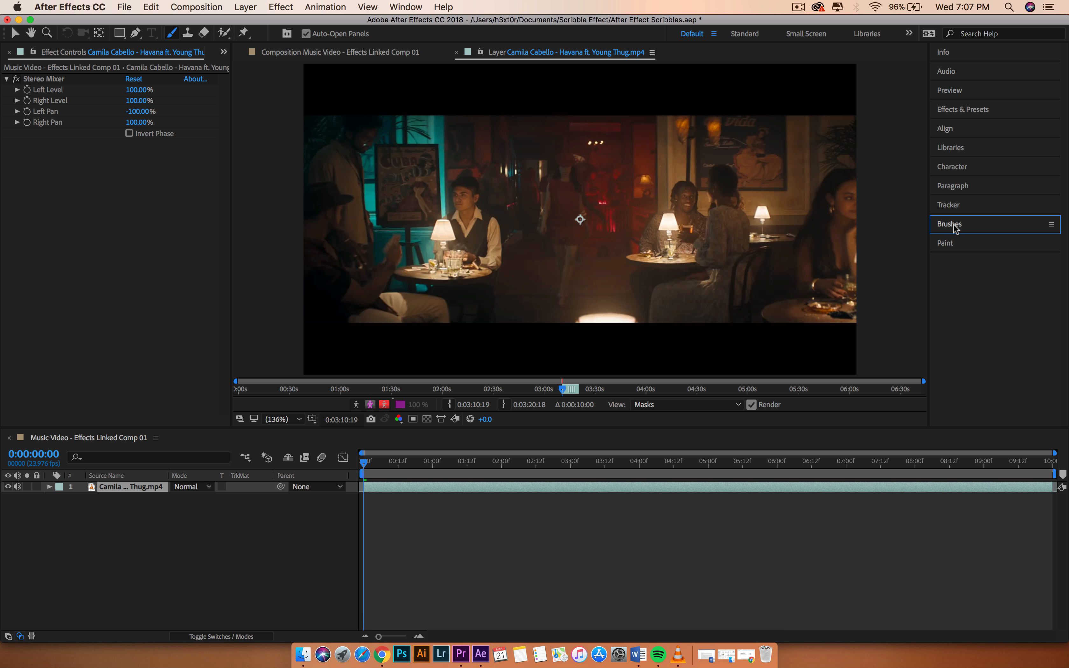
{"action": "left_click", "coordinate": [947, 244]}
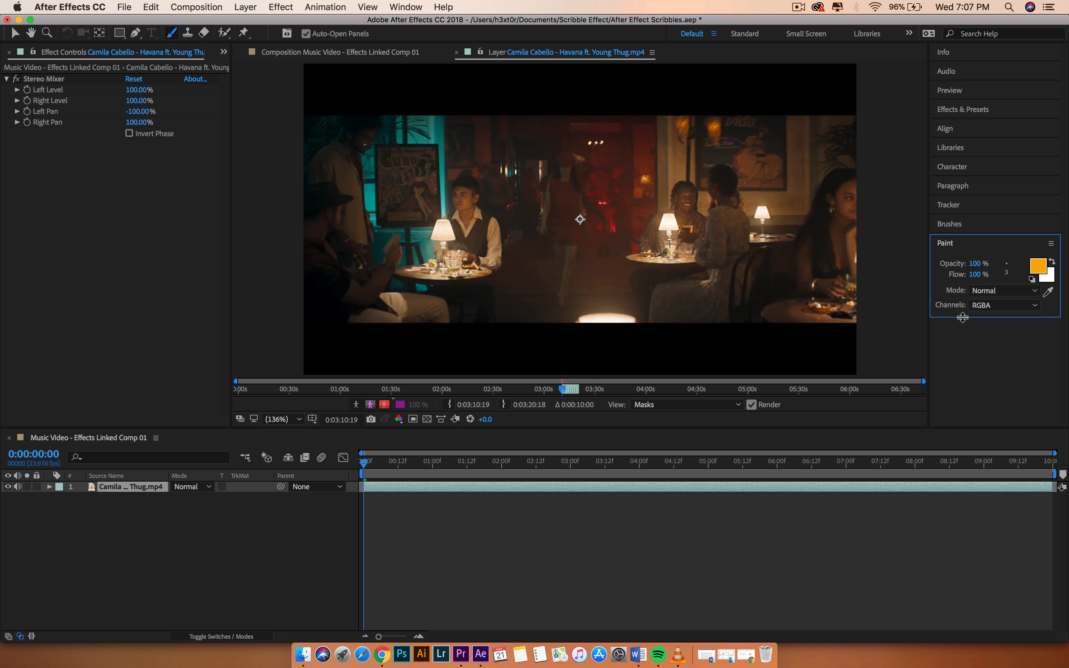
{"action": "left_click_drag", "start_coordinate": [963, 317], "coordinate": [957, 425]}
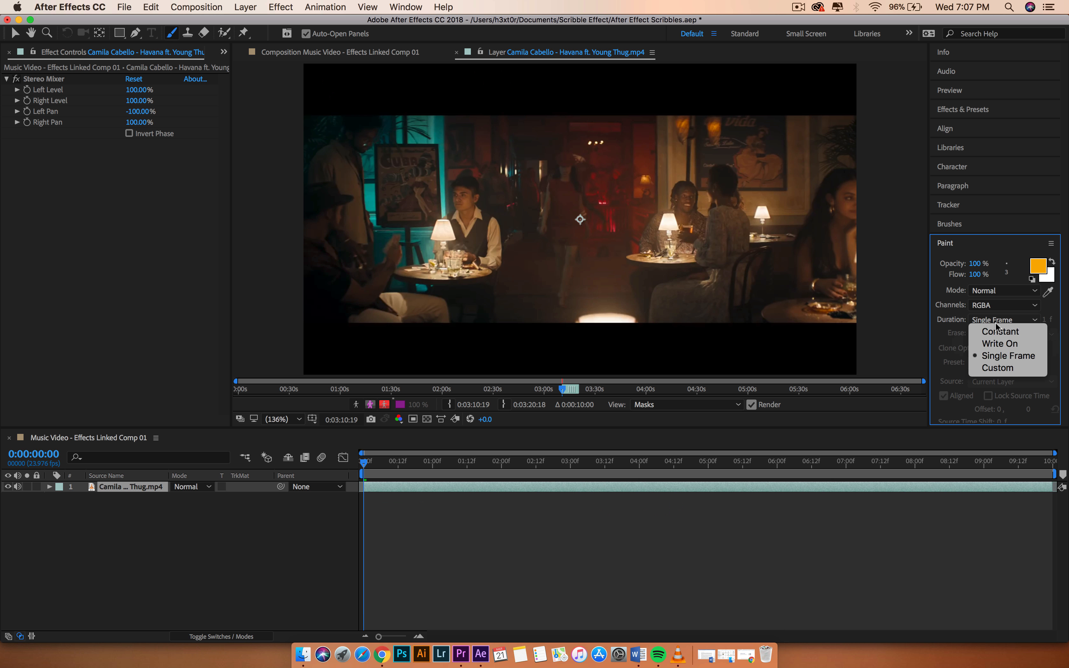
{"action": "left_click", "coordinate": [1003, 356]}
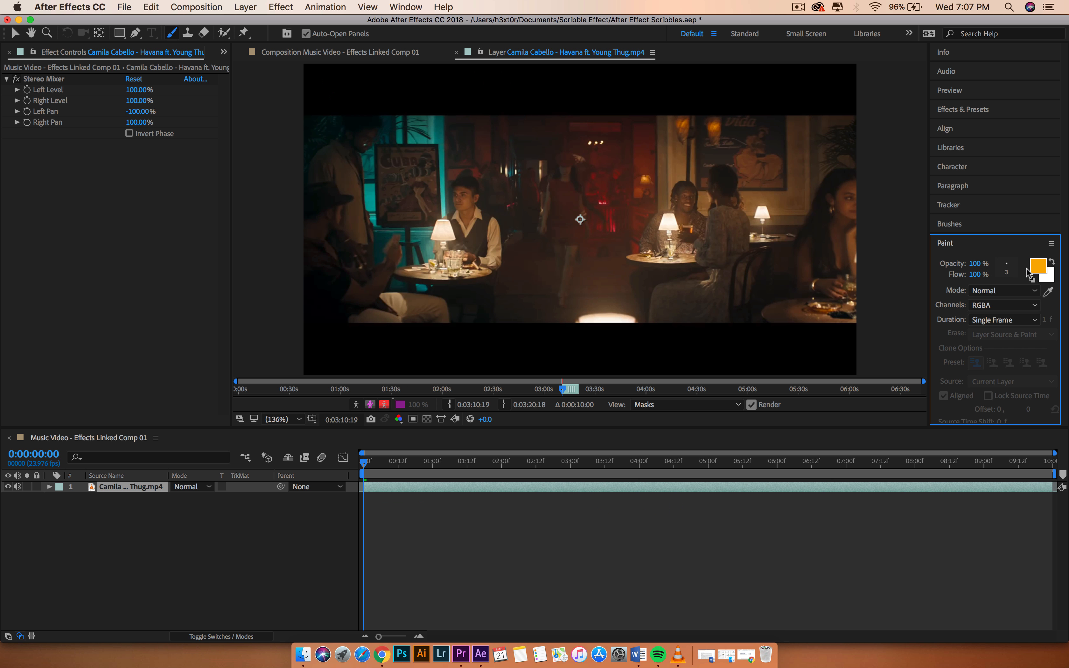
- Choose the hard 5-pixel brush and sample the dark teal of the wall (#09645F) as the foreground colour
{"action": "left_click", "coordinate": [950, 224]}
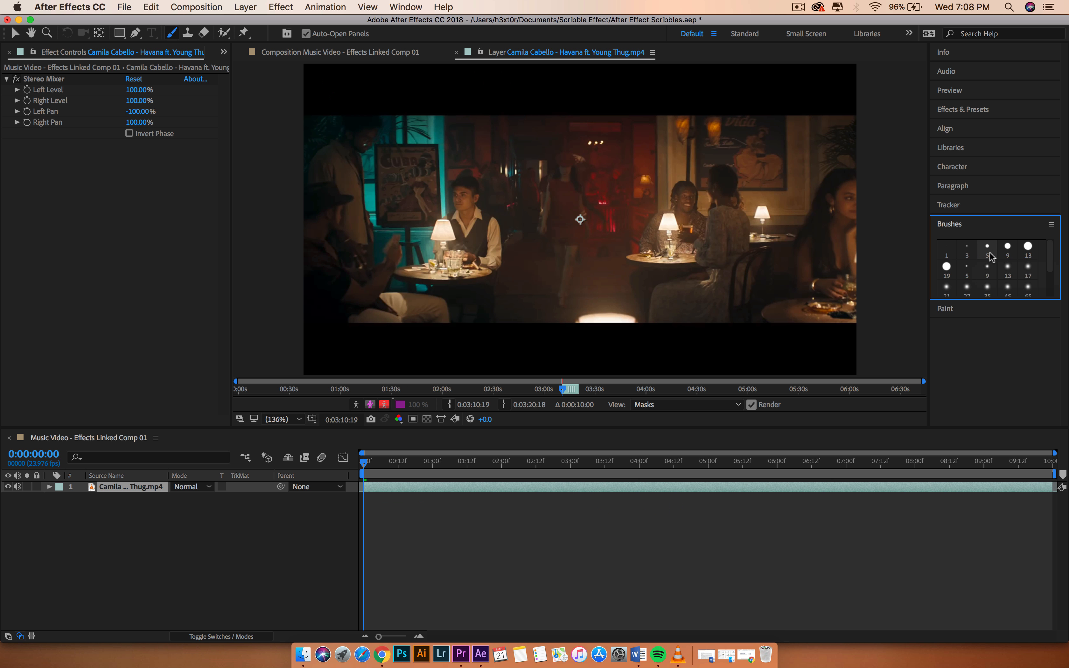
{"action": "left_click", "coordinate": [947, 309]}
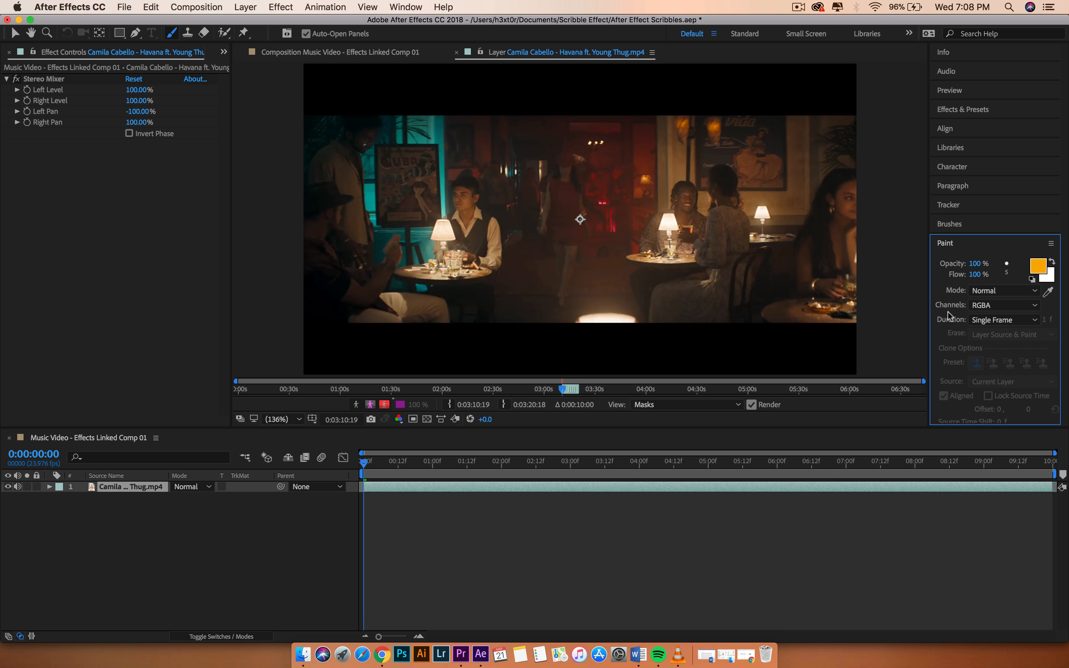
{"action": "left_click", "coordinate": [1039, 267]}
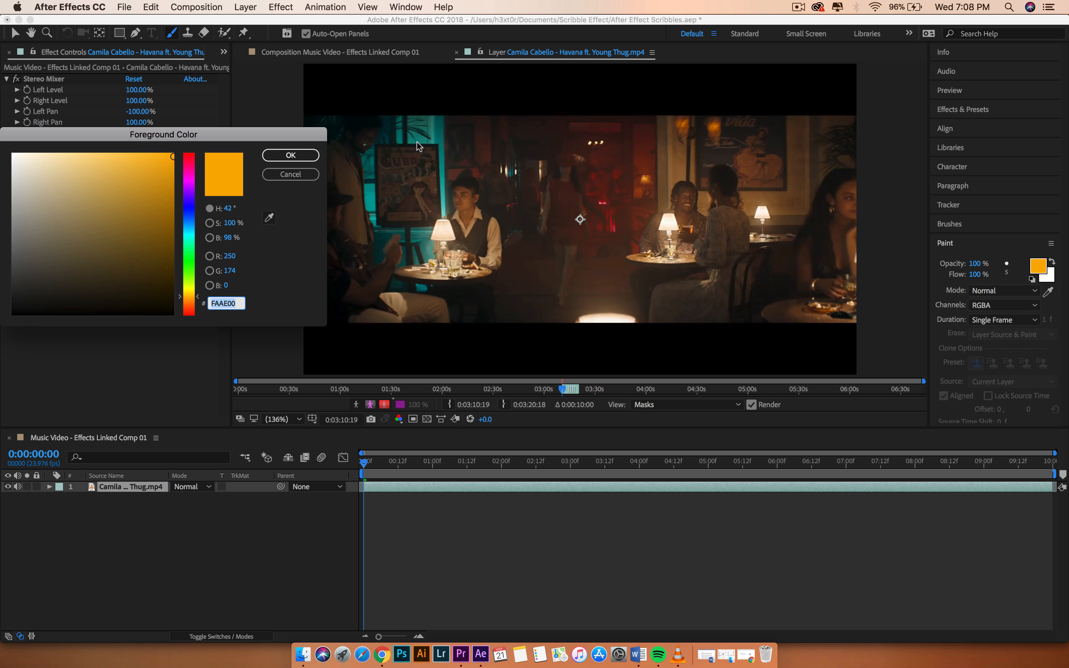
{"action": "left_click", "coordinate": [269, 218]}
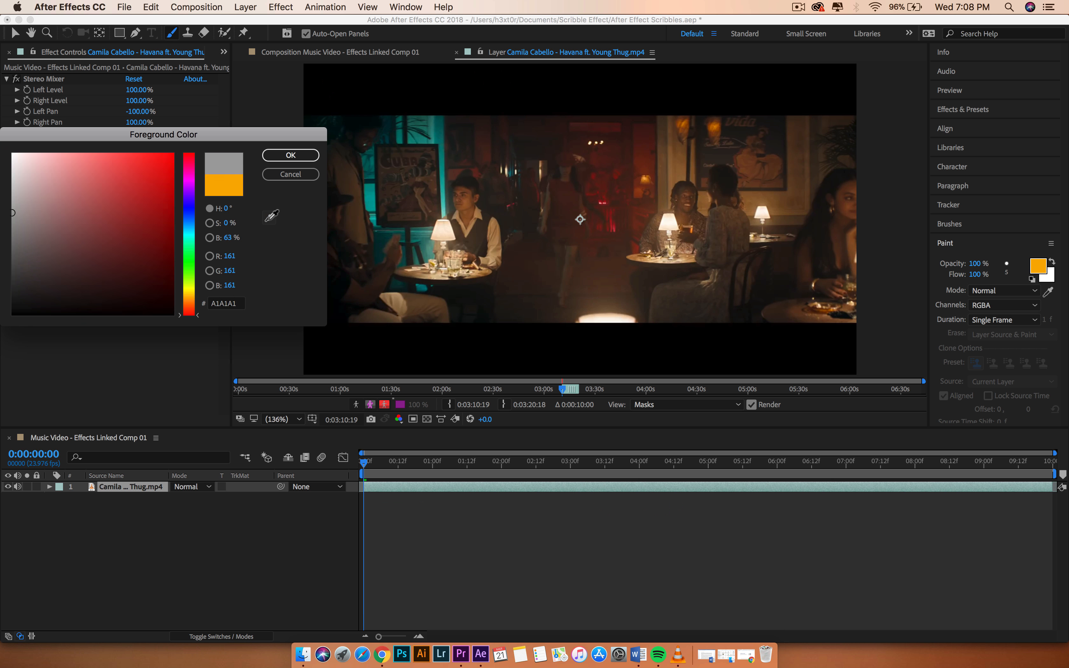
{"action": "left_click", "coordinate": [419, 155]}
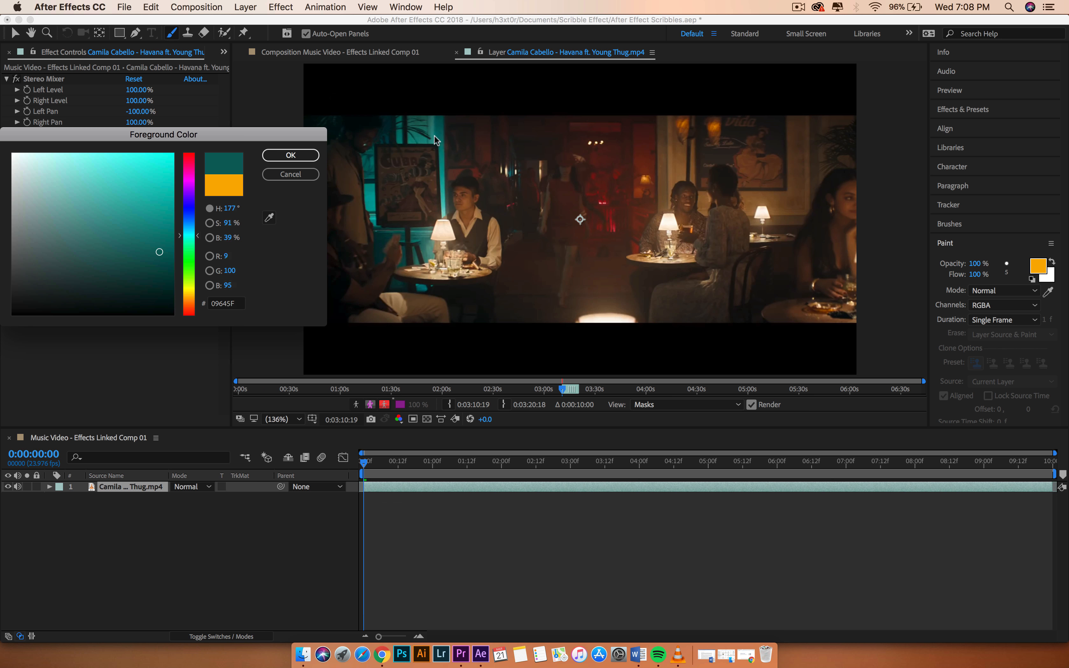
{"action": "left_click", "coordinate": [308, 155]}
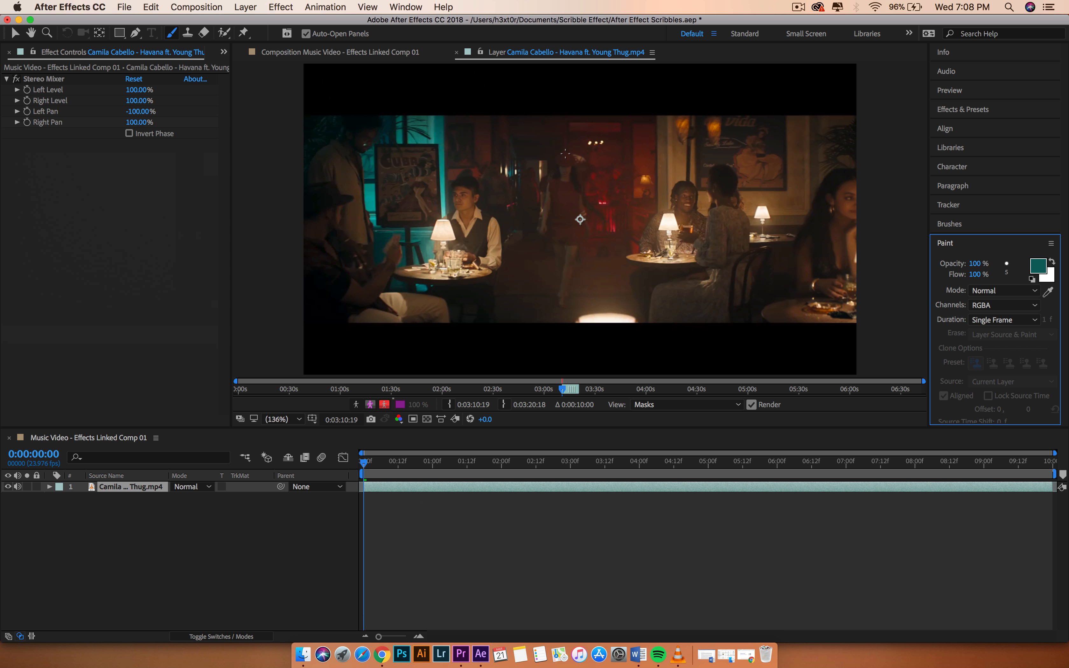
- Paint short teal strokes from the walking woman's head down beside her shoulder, one per frame from 0:00:00:00 to 0:00:00:03
{"action": "left_click_drag", "start_coordinate": [566, 152], "coordinate": [558, 155]}
{"action": "key", "text": "super+Right"}
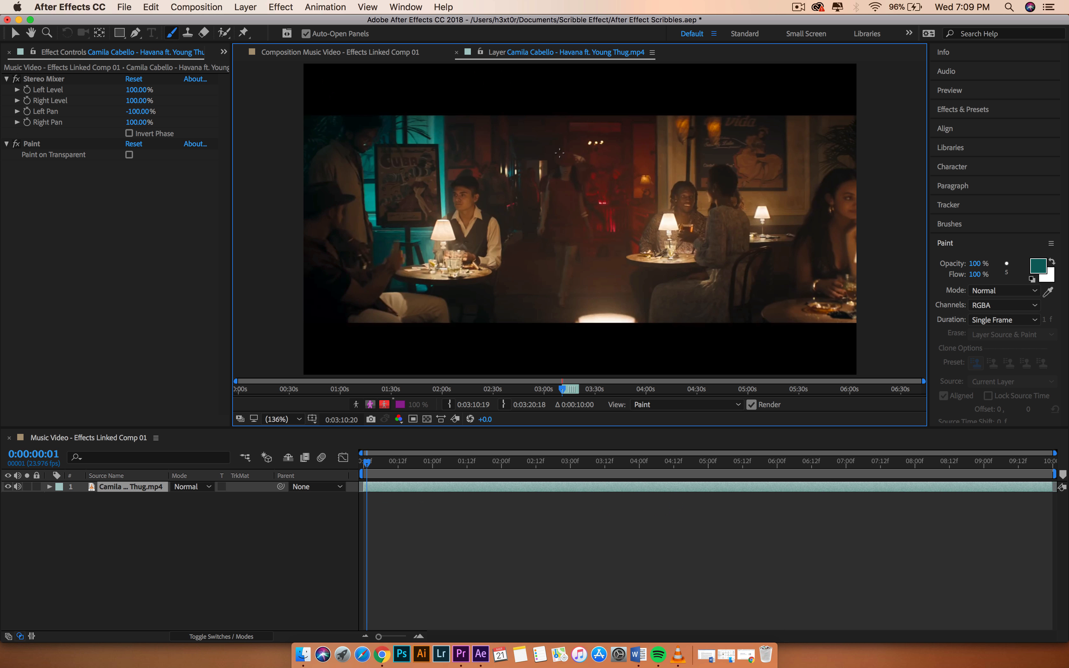
{"action": "left_click_drag", "start_coordinate": [559, 152], "coordinate": [552, 163]}
{"action": "key", "text": "super+Right"}
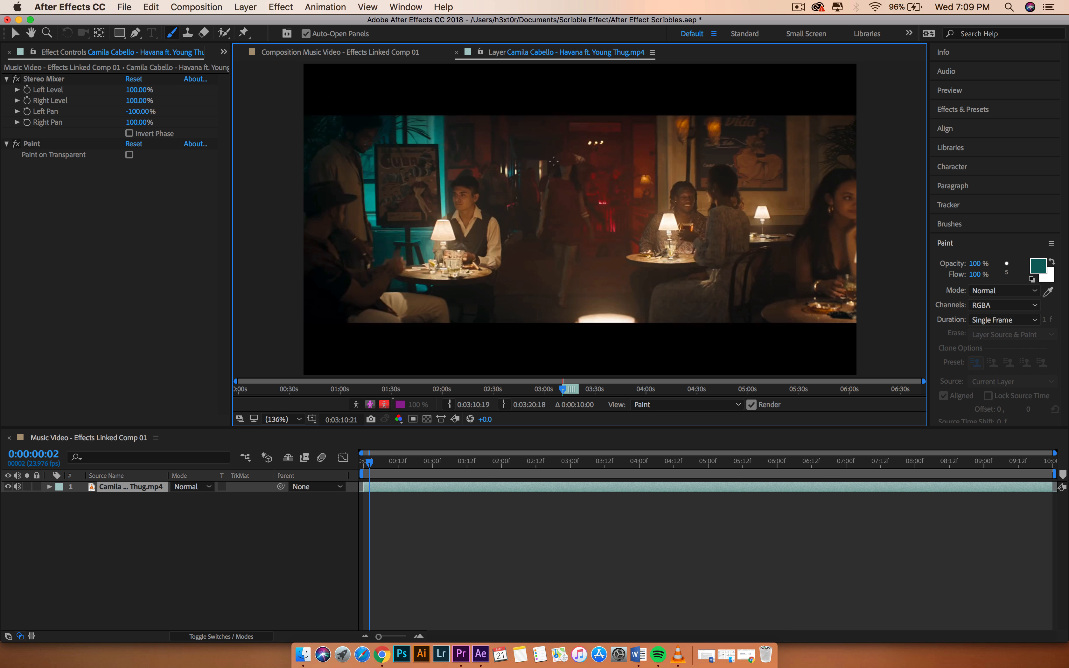
{"action": "key", "text": "super+Right"}
{"action": "left_click_drag", "start_coordinate": [549, 175], "coordinate": [543, 193]}
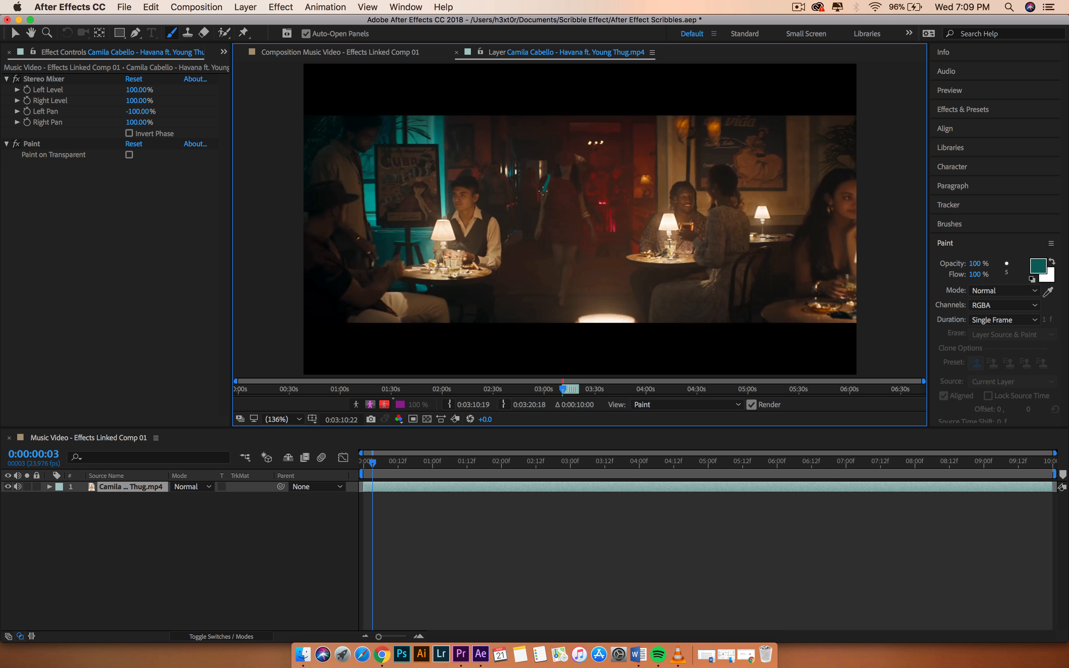
- Continue the teal scribble around the woman's legs and out to her other side, frame by frame up to 0:00:01:00
{"action": "key", "text": "super+Right"}
{"action": "key", "text": "super+Right"}
{"action": "key", "text": "super+Right"}
{"action": "key", "text": "super+Right"}
{"action": "key", "text": "super+Right"}
{"action": "key", "text": "super+Right"}
{"action": "key", "text": "super+Right"}
{"action": "key", "text": "super+Right"}
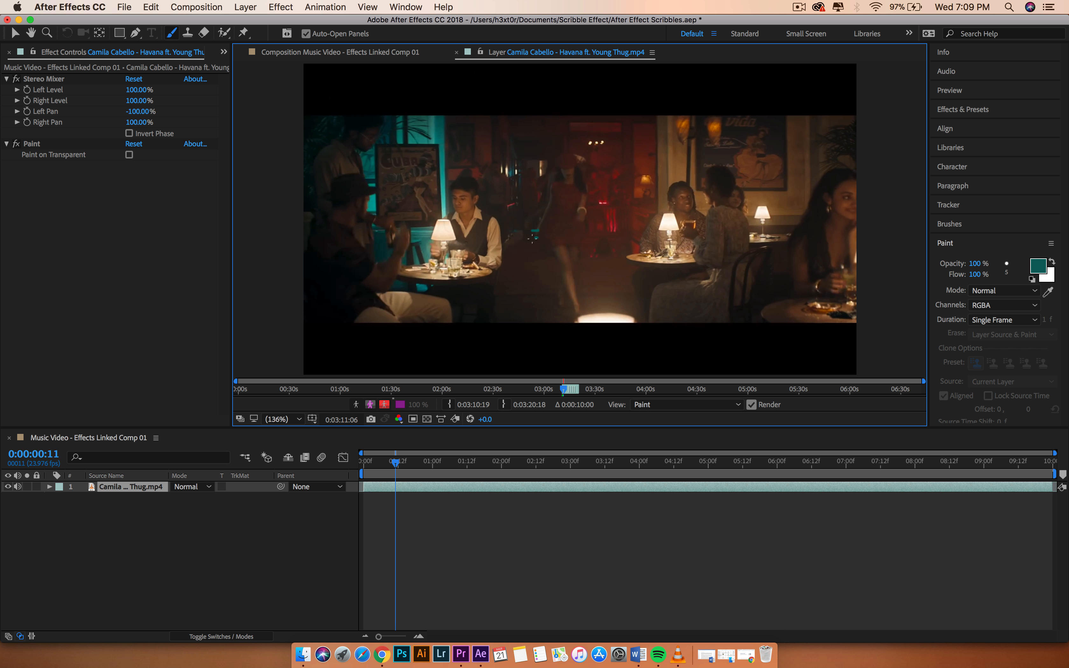
{"action": "key", "text": "super+Right"}
{"action": "key", "text": "super+Right"}
{"action": "key", "text": "super+Right"}
{"action": "key", "text": "super+Right"}
{"action": "key", "text": "super+Right"}
{"action": "key", "text": "super+Right"}
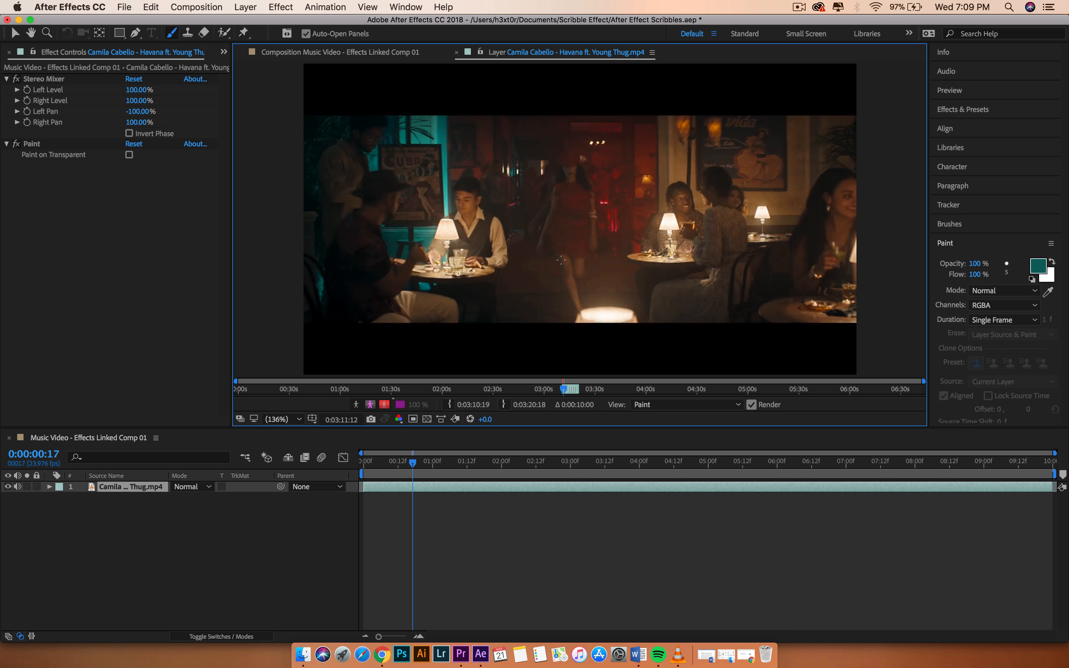
{"action": "key", "text": "super+Right"}
{"action": "key", "text": "super+Right"}
{"action": "key", "text": "super+Right"}
{"action": "key", "text": "super+Right"}
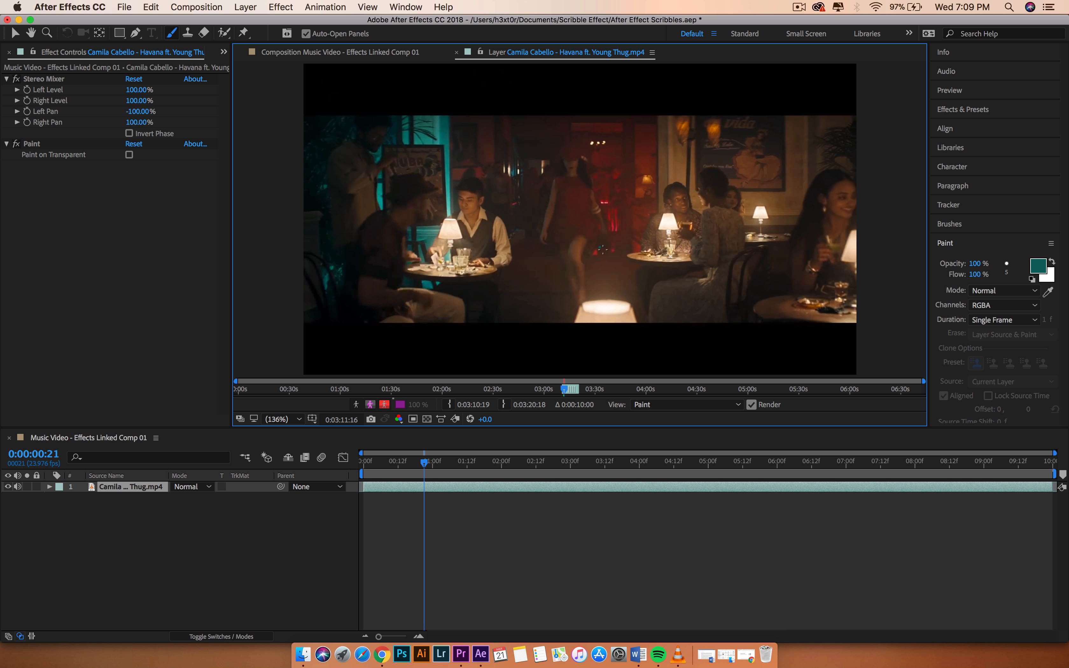
{"action": "mouse_move", "coordinate": [600, 247]}
{"action": "left_mouse_down"}
{"action": "mouse_move", "coordinate": [611, 253]}
{"action": "mouse_move", "coordinate": [604, 240]}
{"action": "mouse_move", "coordinate": [623, 234]}
{"action": "left_mouse_up"}
{"action": "key", "text": "super+Right"}
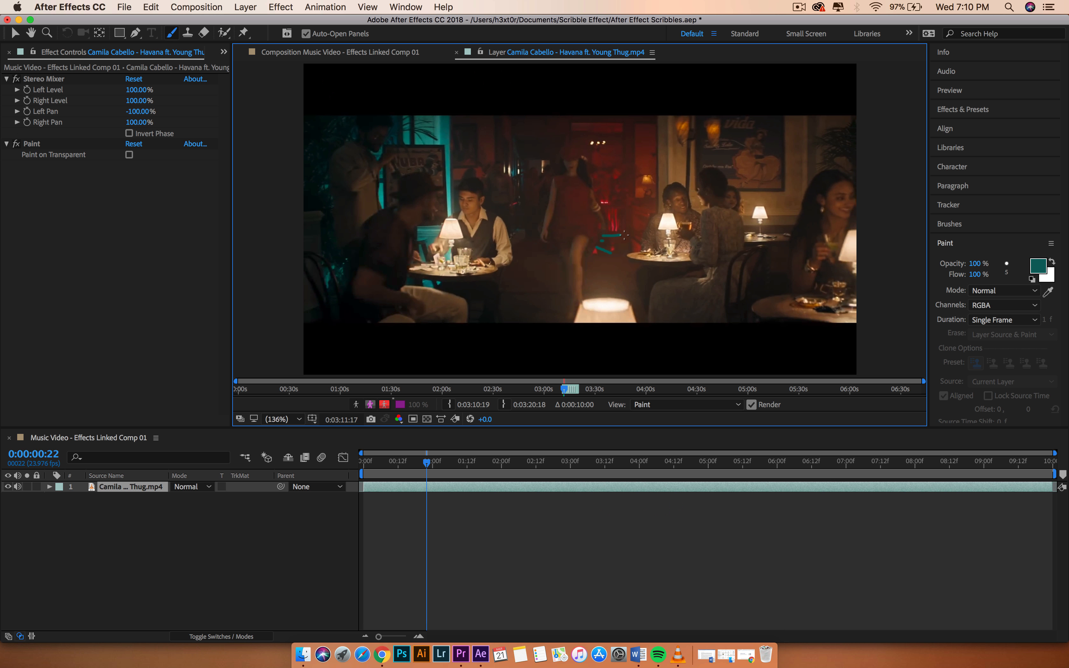
{"action": "key", "text": "super+Right"}
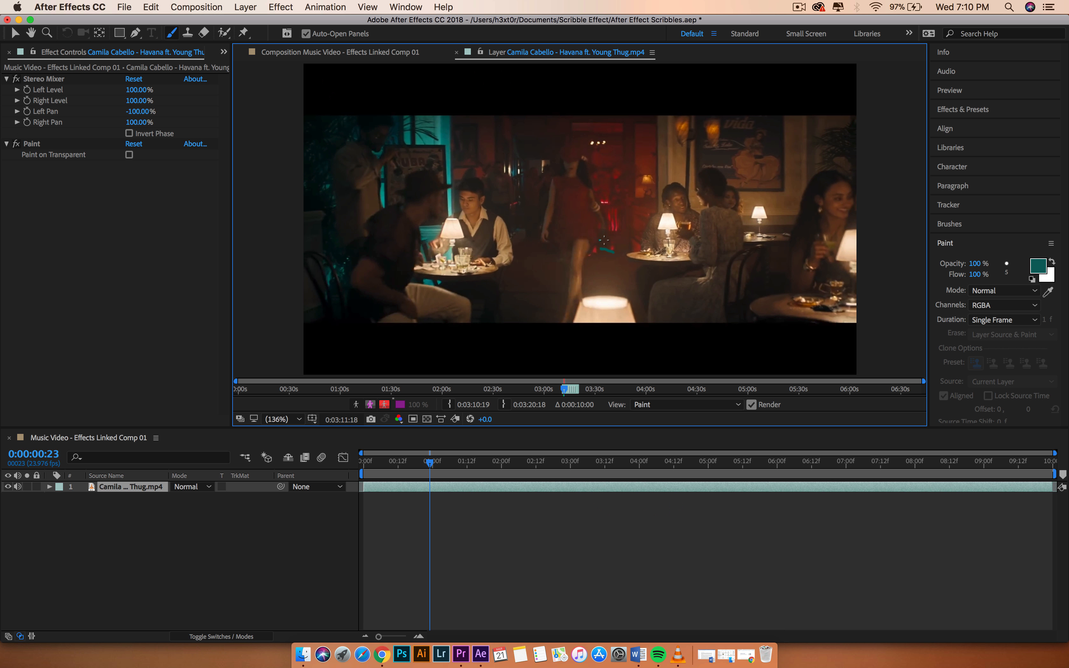
{"action": "key", "text": "super+Right"}
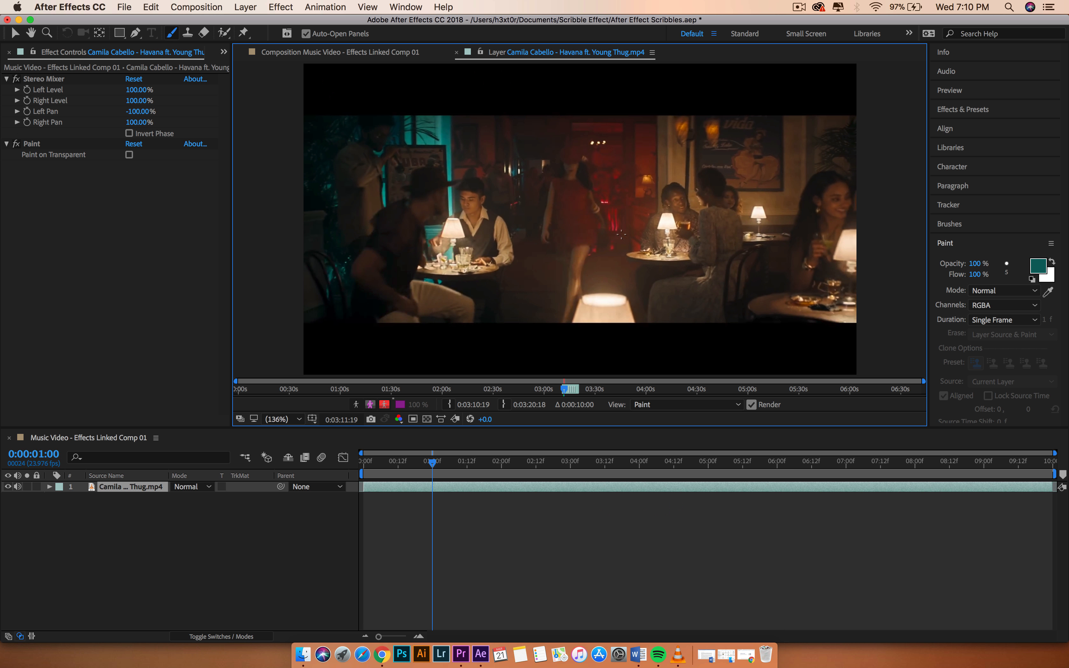
- Change the brush's foreground colour to a bright sky blue
{"action": "left_click", "coordinate": [1040, 268]}
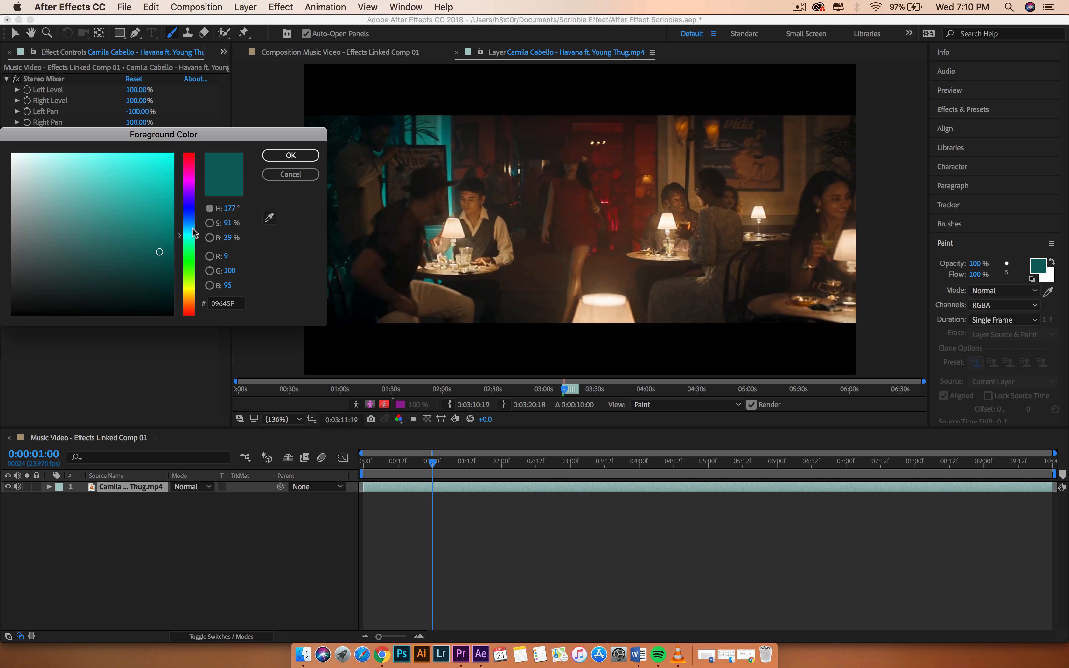
{"action": "left_click_drag", "start_coordinate": [167, 167], "coordinate": [154, 152]}
{"action": "left_click", "coordinate": [291, 155]}
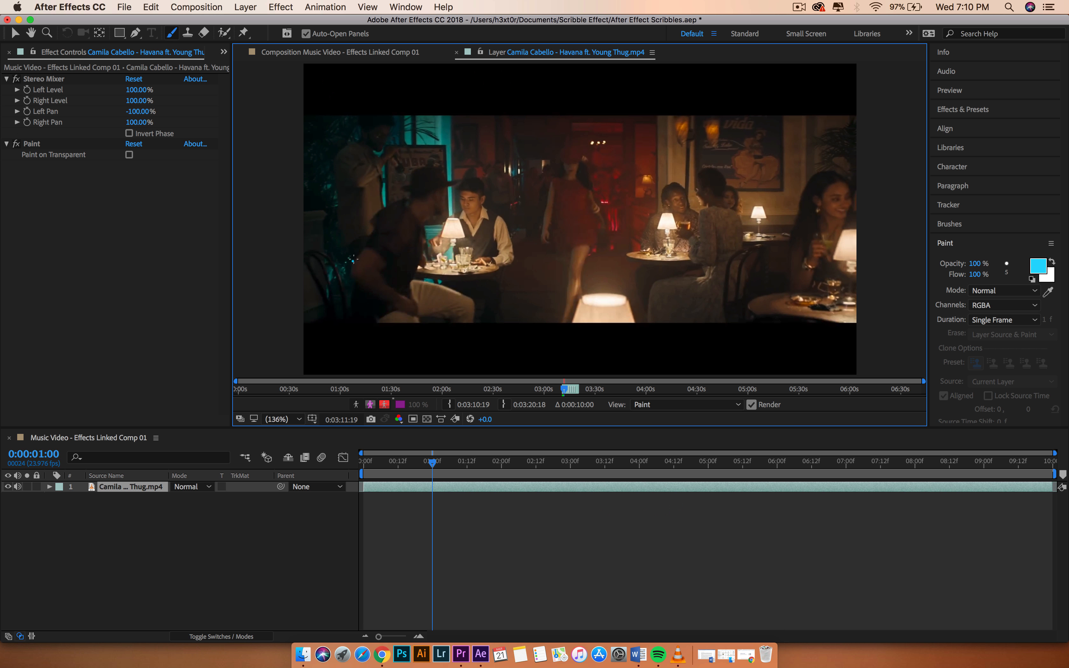
- Paint bright blue strokes and hearts above the couple frame by frame, finishing with three hearts at 0:00:02:01
{"action": "key", "text": "space"}
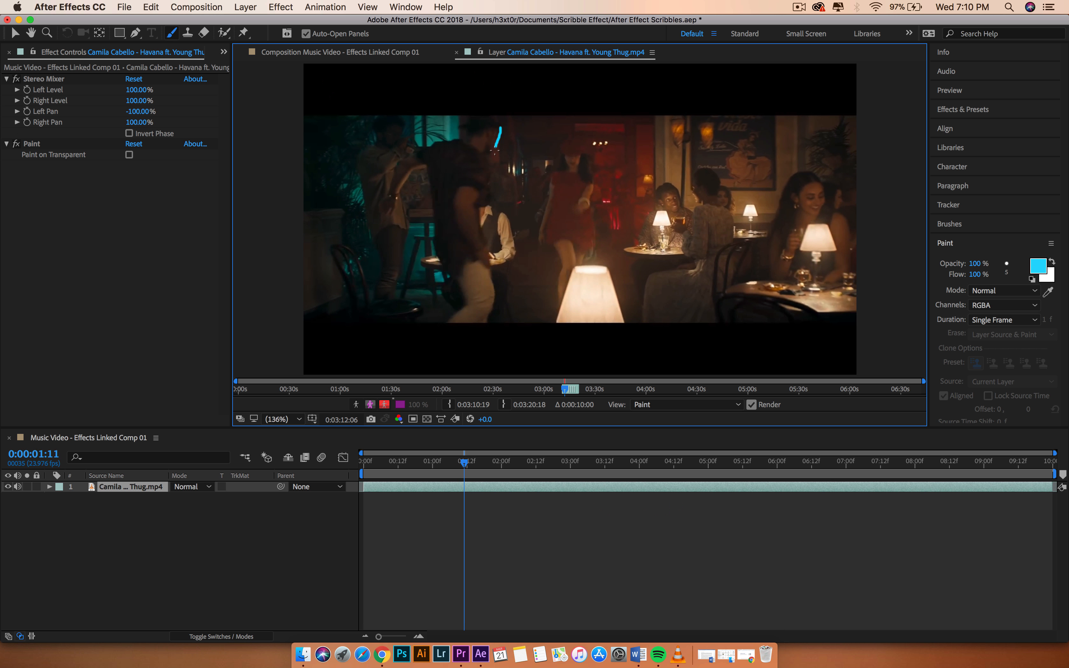
{"action": "mouse_move", "coordinate": [533, 161]}
{"action": "left_mouse_down"}
{"action": "mouse_move", "coordinate": [552, 167]}
{"action": "mouse_move", "coordinate": [556, 147]}
{"action": "mouse_move", "coordinate": [545, 178]}
{"action": "mouse_move", "coordinate": [564, 170]}
{"action": "mouse_move", "coordinate": [540, 194]}
{"action": "mouse_move", "coordinate": [532, 187]}
{"action": "mouse_move", "coordinate": [572, 157]}
{"action": "mouse_move", "coordinate": [542, 194]}
{"action": "mouse_move", "coordinate": [534, 176]}
{"action": "mouse_move", "coordinate": [570, 158]}
{"action": "mouse_move", "coordinate": [552, 185]}
{"action": "mouse_move", "coordinate": [536, 159]}
{"action": "mouse_move", "coordinate": [570, 167]}
{"action": "mouse_move", "coordinate": [545, 184]}
{"action": "mouse_move", "coordinate": [539, 165]}
{"action": "mouse_move", "coordinate": [549, 172]}
{"action": "left_mouse_up"}
{"action": "key", "text": "Page_Down"}
{"action": "key", "text": "Page_Down"}
{"action": "key", "text": "Page_Down"}
{"action": "key", "text": "Page_Down"}
{"action": "key", "text": "Page_Down"}
{"action": "key", "text": "Page_Down"}
{"action": "mouse_move", "coordinate": [552, 168]}
{"action": "left_mouse_down"}
{"action": "mouse_move", "coordinate": [543, 157]}
{"action": "mouse_move", "coordinate": [552, 167]}
{"action": "left_mouse_up"}
{"action": "key", "text": "Page_Down"}
{"action": "mouse_move", "coordinate": [554, 163]}
{"action": "left_mouse_down"}
{"action": "mouse_move", "coordinate": [548, 155]}
{"action": "mouse_move", "coordinate": [584, 142]}
{"action": "mouse_move", "coordinate": [563, 157]}
{"action": "mouse_move", "coordinate": [589, 151]}
{"action": "left_mouse_up"}
{"action": "key", "text": "Page_Down"}
{"action": "key", "text": "Page_Down"}
{"action": "left_click_drag", "start_coordinate": [612, 142], "coordinate": [611, 143]}
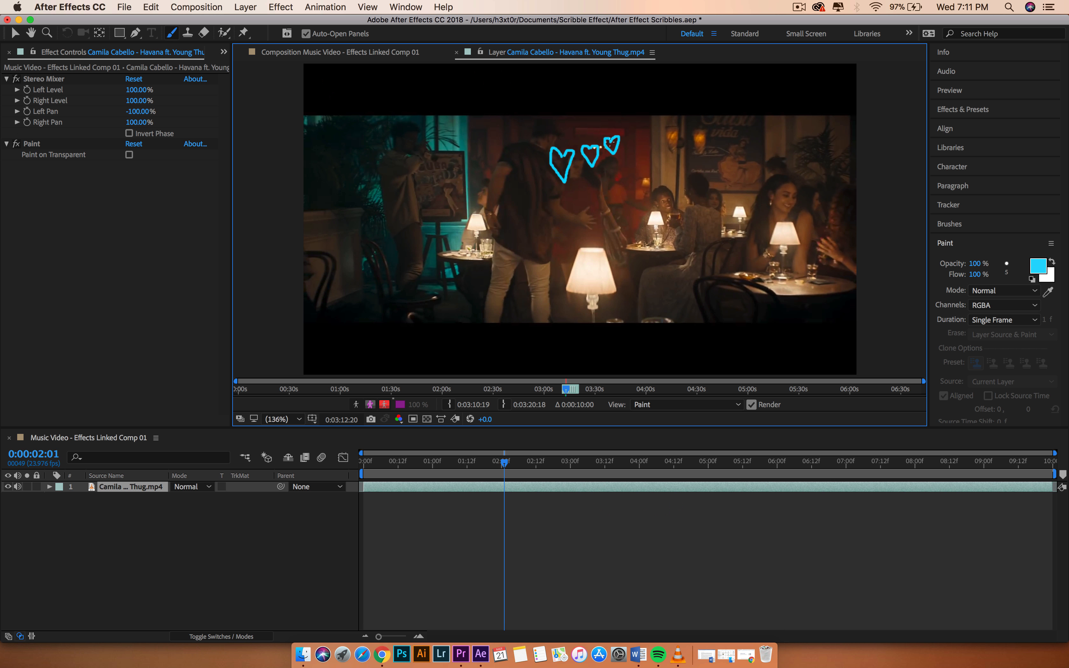
- Advance to frame 0:00:02:02 and change the brush's foreground colour to bright green (#4EFF27)
{"action": "key", "text": "Page_Down"}
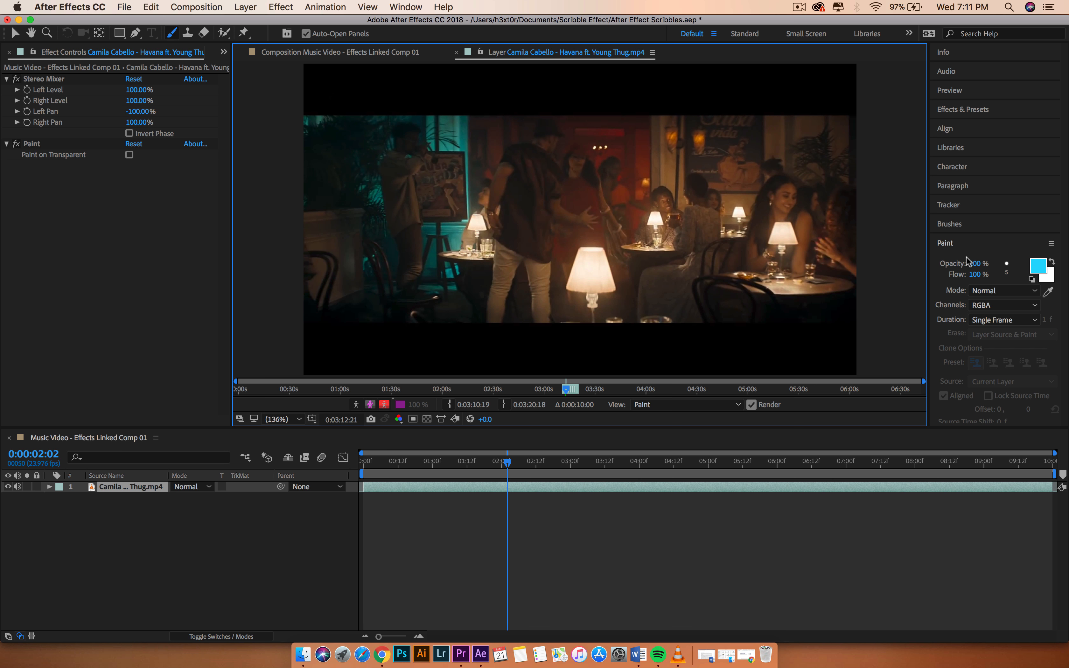
{"action": "left_click", "coordinate": [1039, 267]}
{"action": "left_click", "coordinate": [184, 264]}
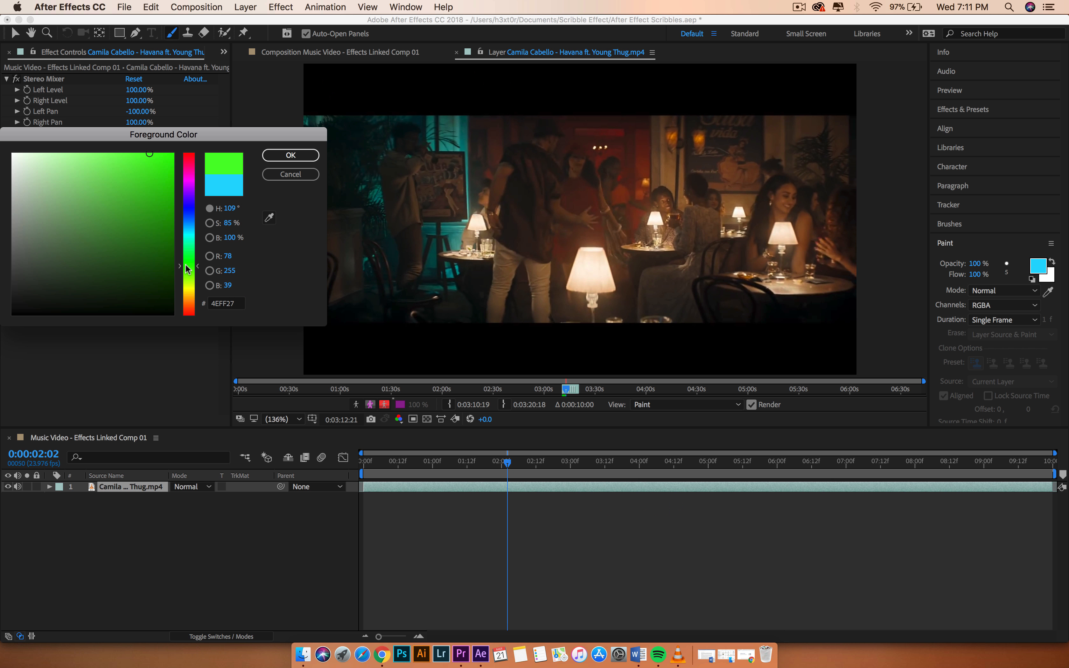
{"action": "left_click", "coordinate": [281, 154]}
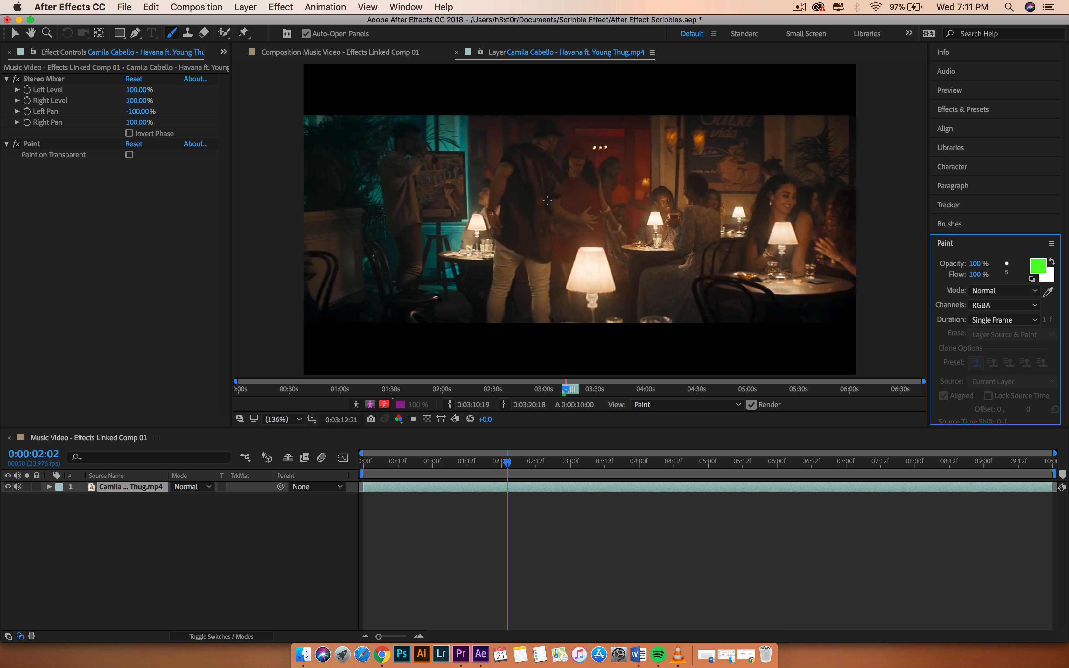
- Outline the man's outstretched arm in green on each frame from 0:00:02:02 to 0:00:02:06
{"action": "mouse_move", "coordinate": [548, 201]}
{"action": "left_mouse_down"}
{"action": "mouse_move", "coordinate": [595, 232]}
{"action": "mouse_move", "coordinate": [590, 207]}
{"action": "mouse_move", "coordinate": [571, 214]}
{"action": "mouse_move", "coordinate": [559, 197]}
{"action": "mouse_move", "coordinate": [547, 201]}
{"action": "mouse_move", "coordinate": [583, 220]}
{"action": "mouse_move", "coordinate": [593, 207]}
{"action": "mouse_move", "coordinate": [599, 221]}
{"action": "mouse_move", "coordinate": [595, 230]}
{"action": "mouse_move", "coordinate": [549, 221]}
{"action": "mouse_move", "coordinate": [555, 200]}
{"action": "mouse_move", "coordinate": [566, 213]}
{"action": "mouse_move", "coordinate": [592, 208]}
{"action": "mouse_move", "coordinate": [591, 230]}
{"action": "mouse_move", "coordinate": [548, 219]}
{"action": "mouse_move", "coordinate": [548, 203]}
{"action": "mouse_move", "coordinate": [563, 197]}
{"action": "mouse_move", "coordinate": [562, 211]}
{"action": "mouse_move", "coordinate": [601, 220]}
{"action": "mouse_move", "coordinate": [596, 230]}
{"action": "mouse_move", "coordinate": [565, 222]}
{"action": "mouse_move", "coordinate": [552, 200]}
{"action": "mouse_move", "coordinate": [560, 198]}
{"action": "mouse_move", "coordinate": [598, 228]}
{"action": "mouse_move", "coordinate": [552, 201]}
{"action": "left_mouse_up"}
{"action": "key", "text": "Page_Down"}
{"action": "key", "text": "Page_Down"}
{"action": "key", "text": "Page_Down"}
{"action": "key", "text": "Page_Down"}
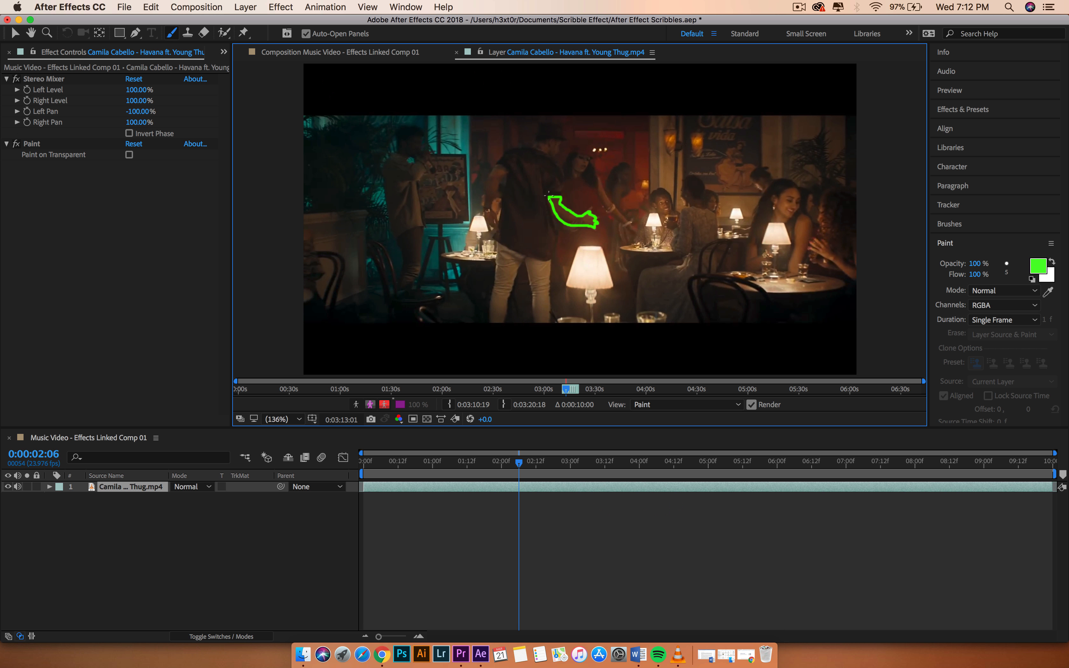
- Return the playhead to the start and play back the painted scribbles to check the animation
{"action": "left_click", "coordinate": [520, 463]}
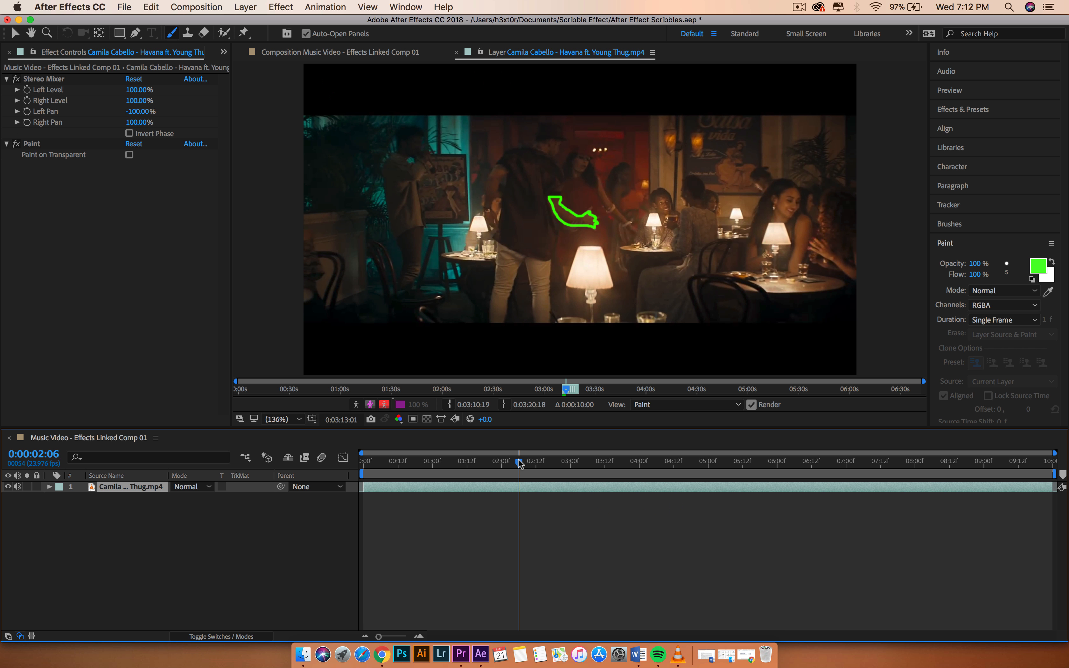
{"action": "left_click_drag", "start_coordinate": [520, 463], "coordinate": [352, 479]}
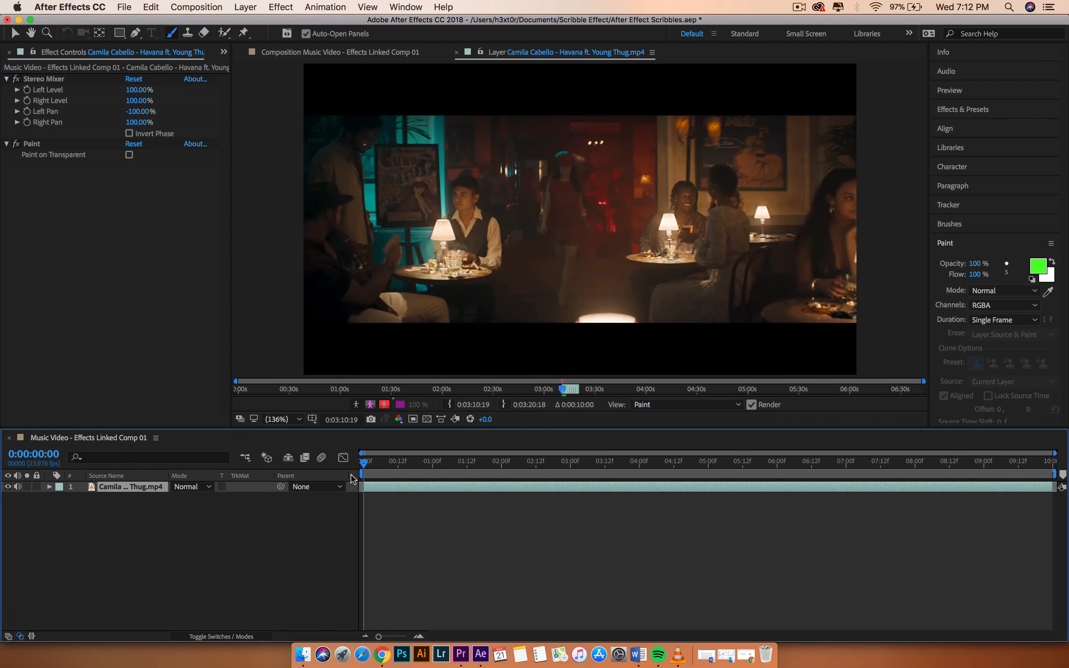
{"action": "key", "text": "space"}
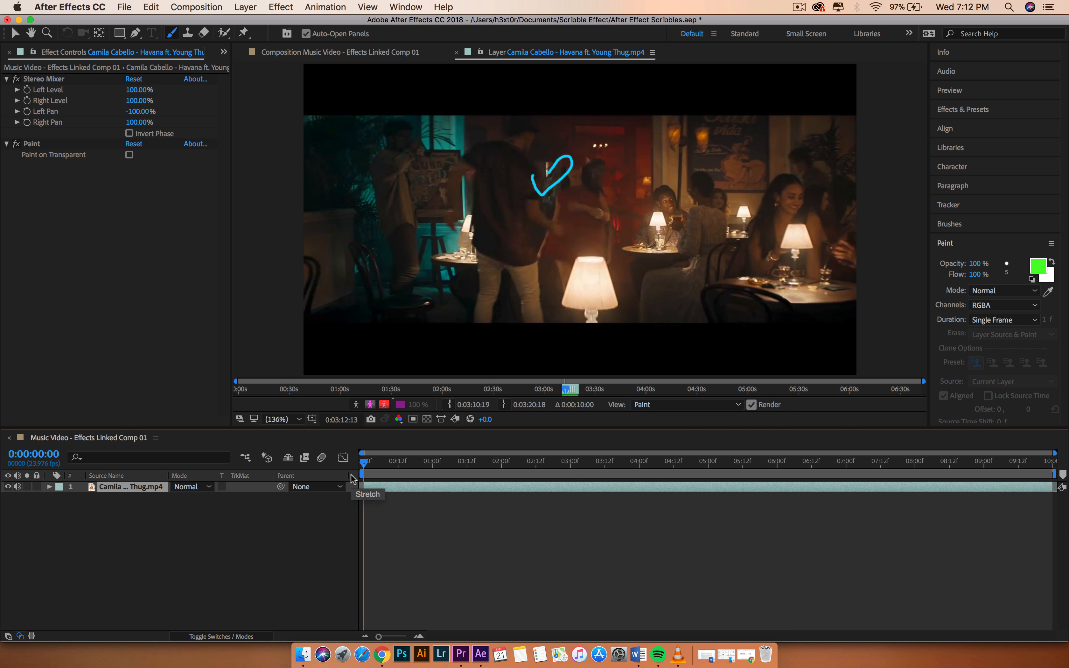
{"action": "key", "text": "space"}
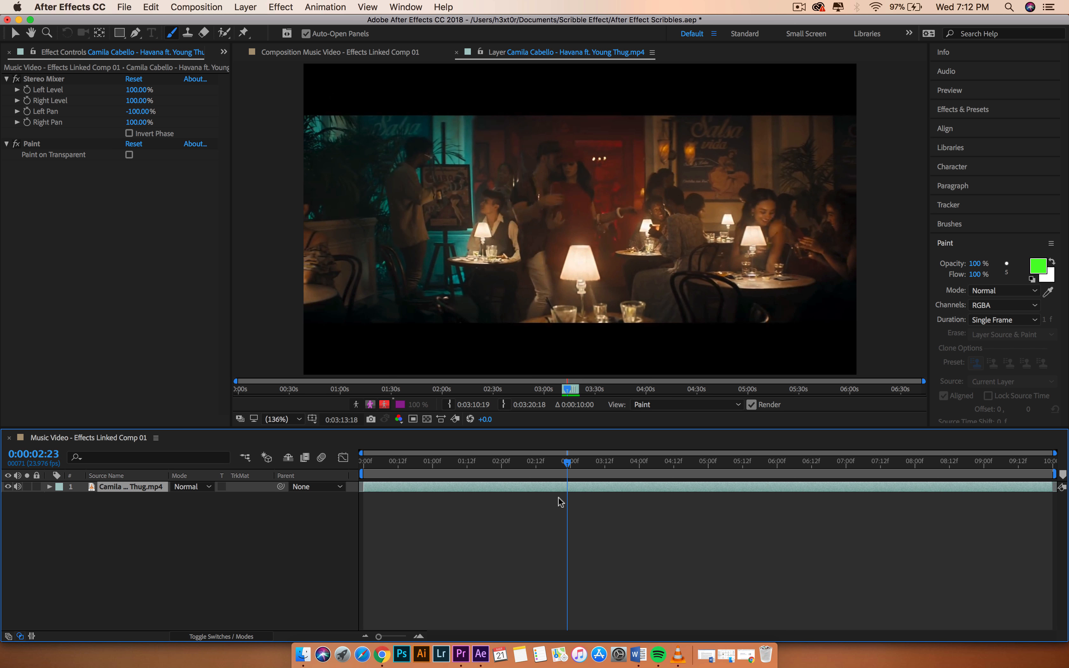
- Step the playhead back frame by frame to just after the last green arm outline
{"action": "key", "text": "Page_Up"}
{"action": "key", "text": "Page_Up"}
{"action": "key", "text": "Page_Up"}
{"action": "key", "text": "Page_Up"}
{"action": "key", "text": "Page_Up"}
{"action": "key", "text": "Page_Up"}
{"action": "key", "text": "Page_Up"}
{"action": "key", "text": "Page_Up"}
{"action": "key", "text": "Page_Up"}
{"action": "key", "text": "Page_Up"}
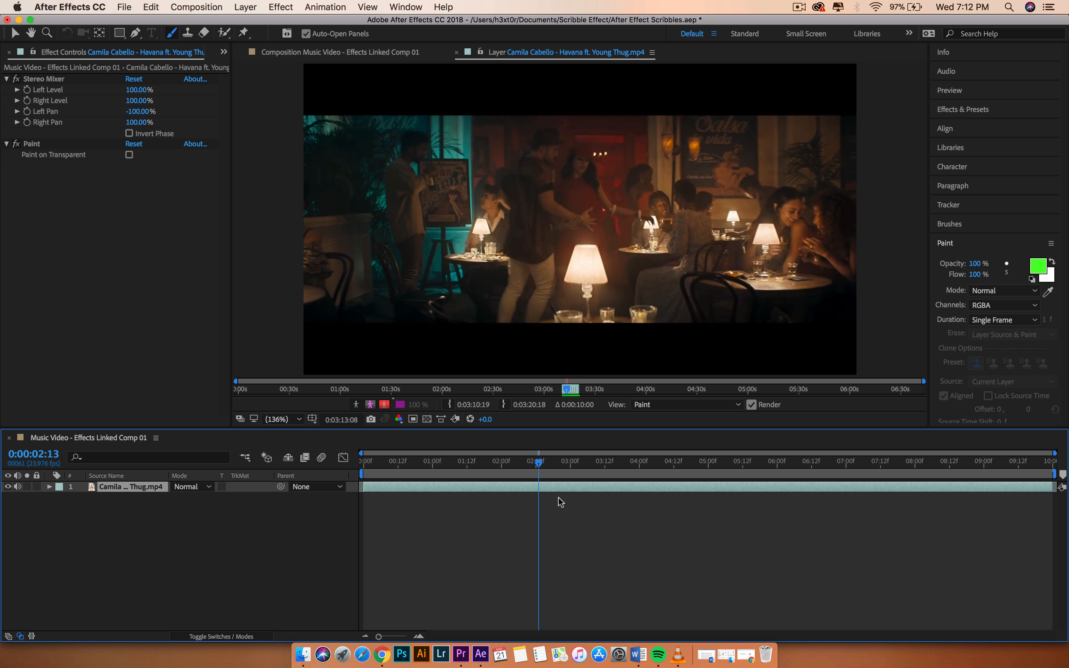
{"action": "key", "text": "Page_Up"}
{"action": "key", "text": "Page_Up"}
{"action": "key", "text": "Page_Up"}
{"action": "key", "text": "Page_Up"}
{"action": "key", "text": "Page_Up"}
{"action": "key", "text": "Page_Up"}
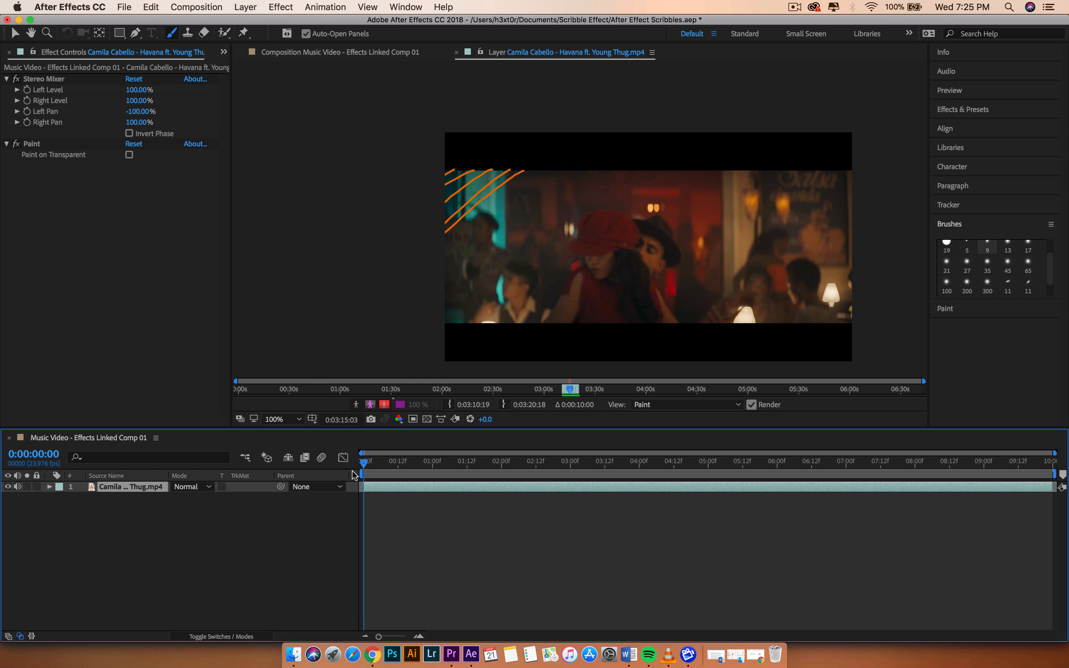
- Play back the painted scribble animation from the start of the composition and save the project
{"action": "key", "text": "space"}
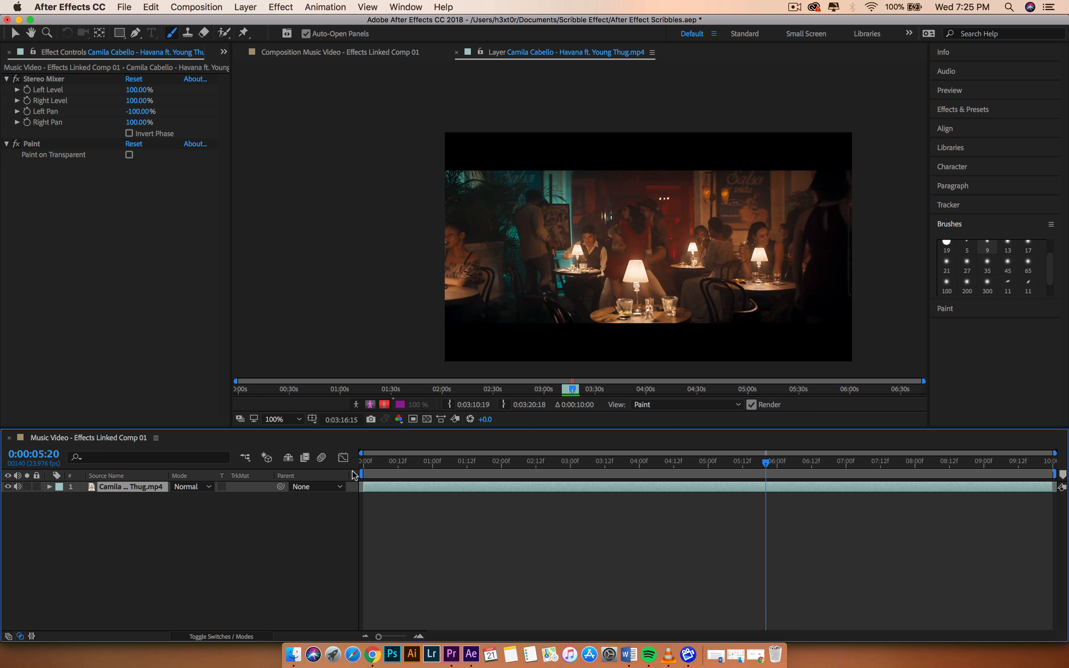
{"action": "left_click", "coordinate": [122, 8]}
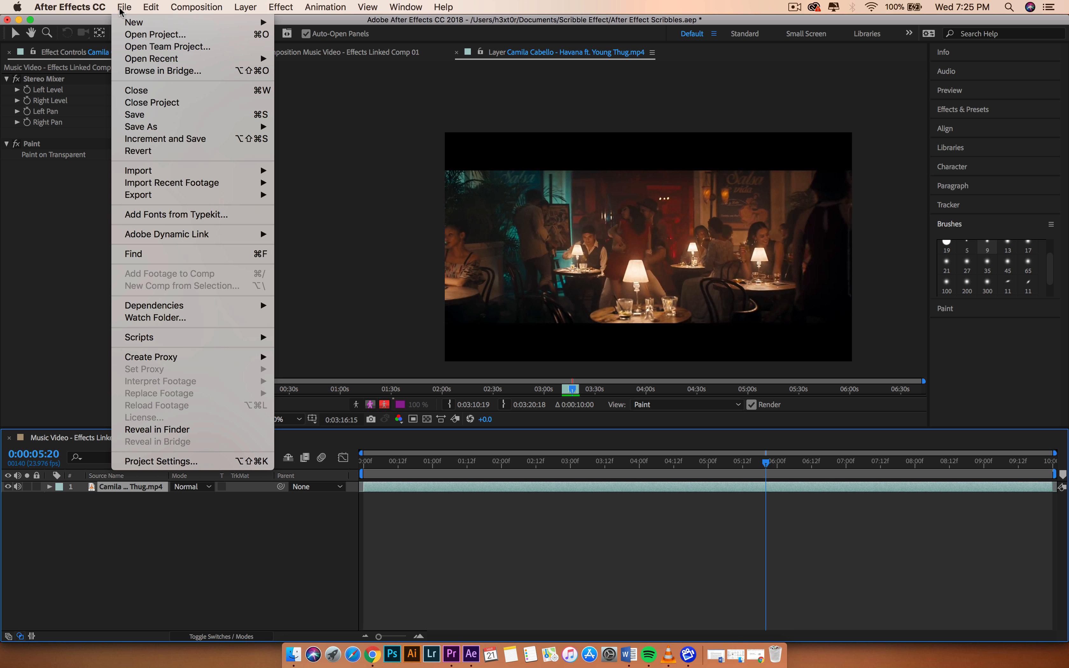
{"action": "left_click", "coordinate": [132, 114]}
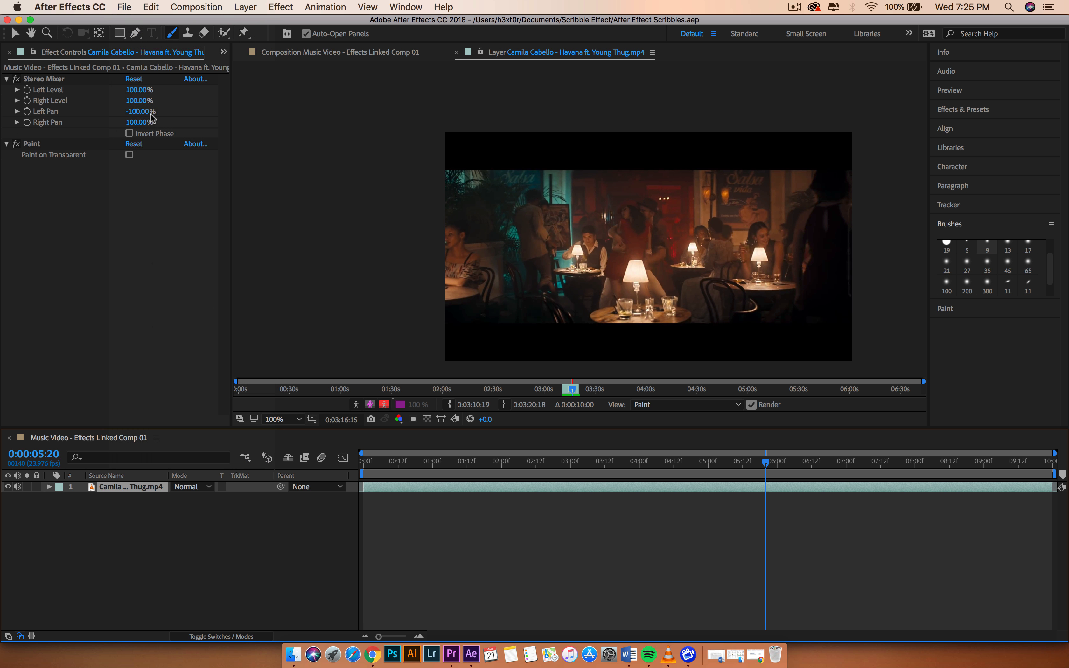
- Switch to Premiere Pro and preview the scribbles from the start of the linked composition clip
{"action": "left_click", "coordinate": [448, 647]}
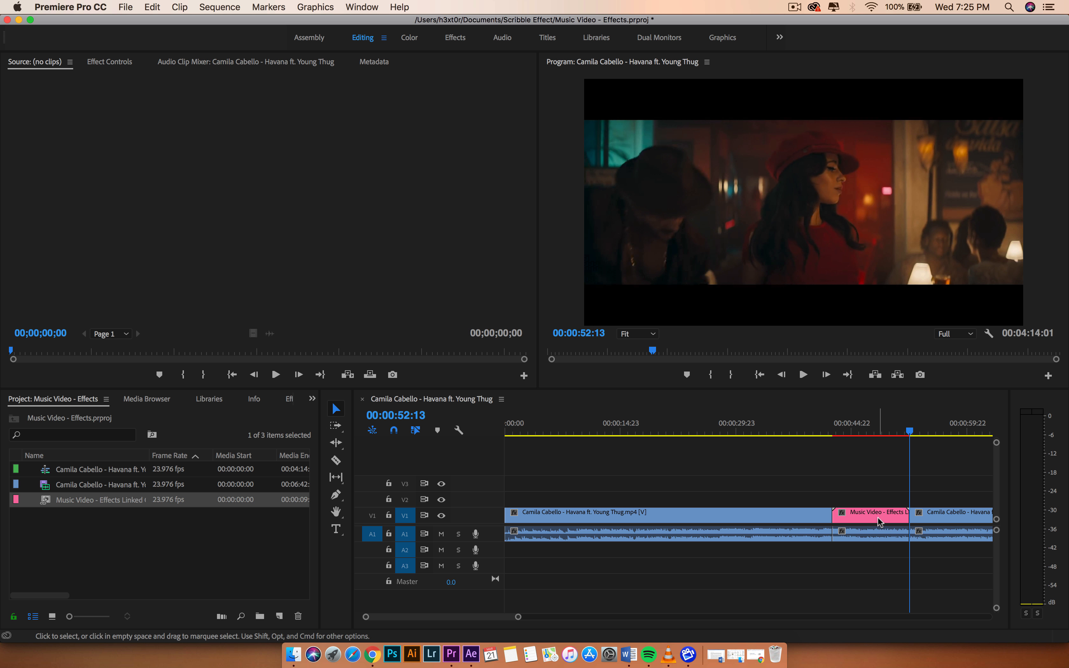
{"action": "scroll", "coordinate": [894, 489], "scroll_direction": "right", "scroll_amount": 5}
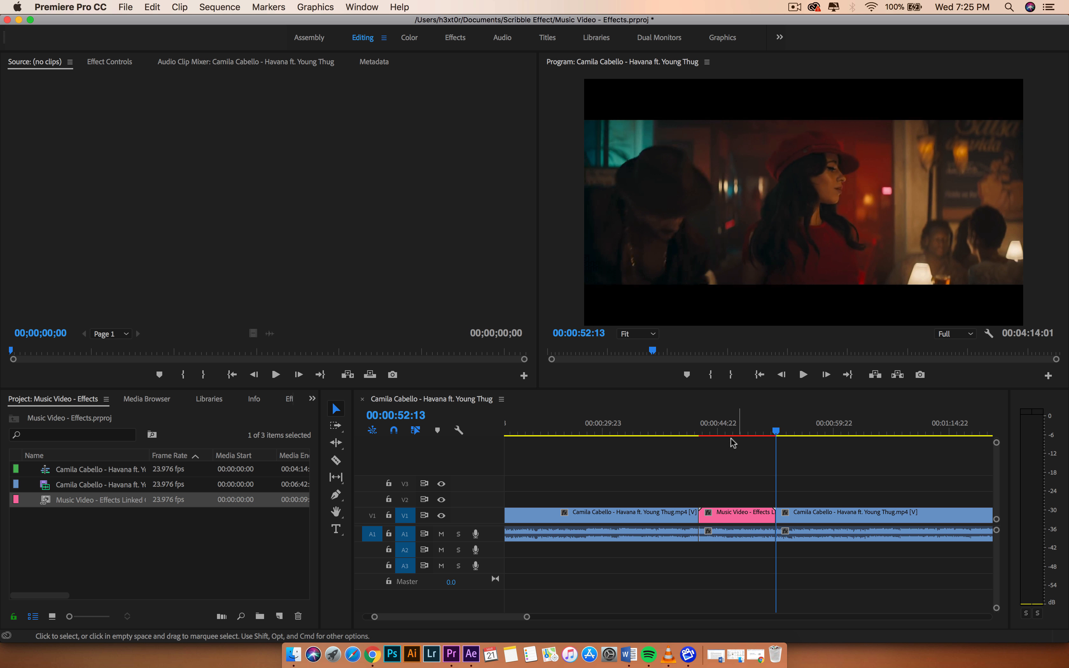
{"action": "left_click_drag", "start_coordinate": [731, 442], "coordinate": [703, 434]}
{"action": "key", "text": "space"}
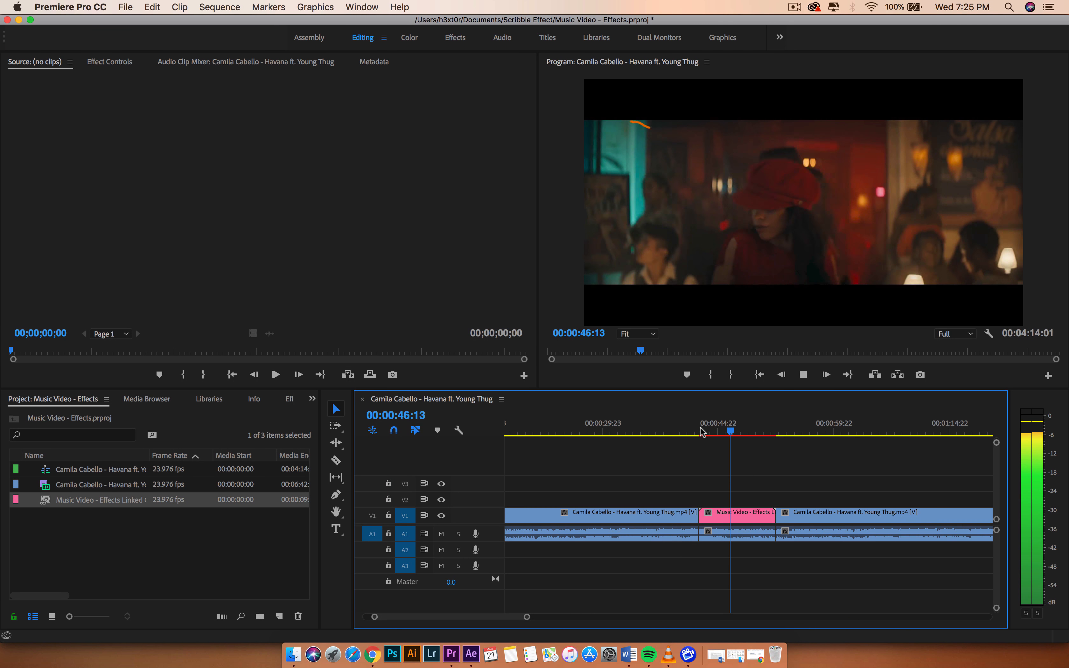
{"action": "key", "text": "space"}
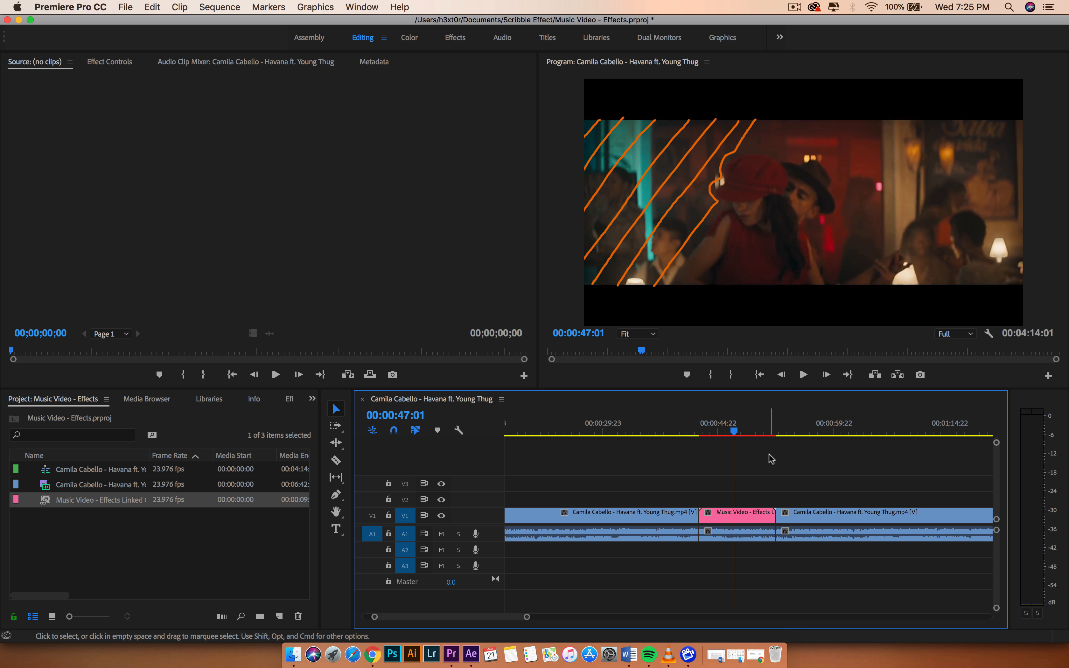
- Cut the music video clip after the linked composition at 00:01:04:13 with the Razor tool
{"action": "scroll", "coordinate": [768, 454], "scroll_direction": "right", "scroll_amount": 5}
{"action": "left_click", "coordinate": [720, 431]}
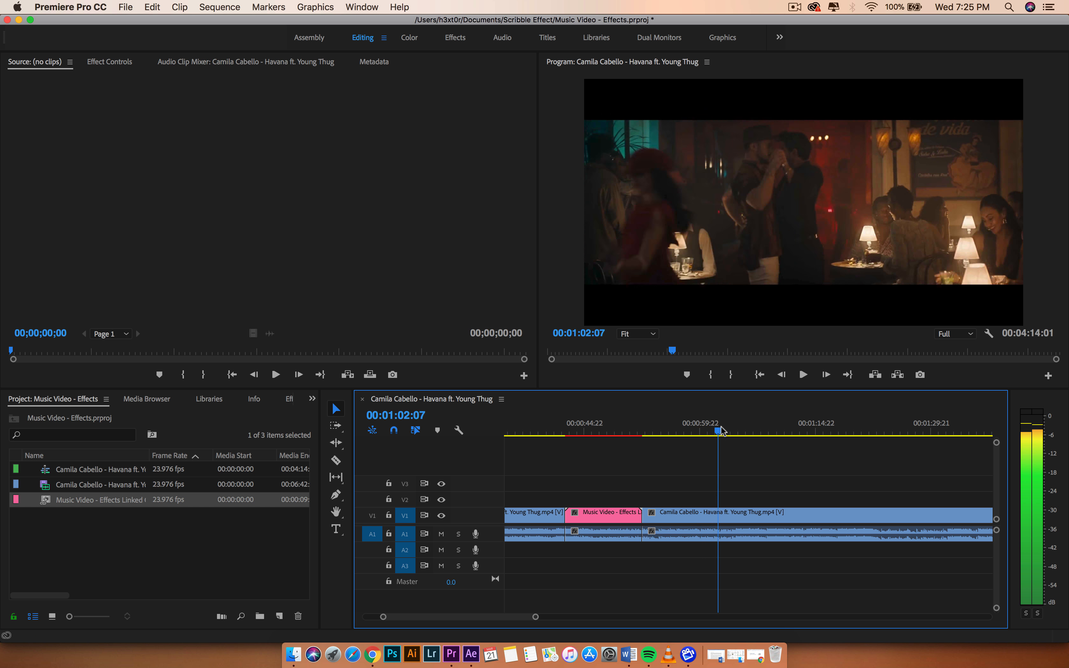
{"action": "mouse_move", "coordinate": [721, 431]}
{"action": "left_mouse_down"}
{"action": "mouse_move", "coordinate": [795, 431]}
{"action": "mouse_move", "coordinate": [737, 433]}
{"action": "left_mouse_up"}
{"action": "key", "text": "c"}
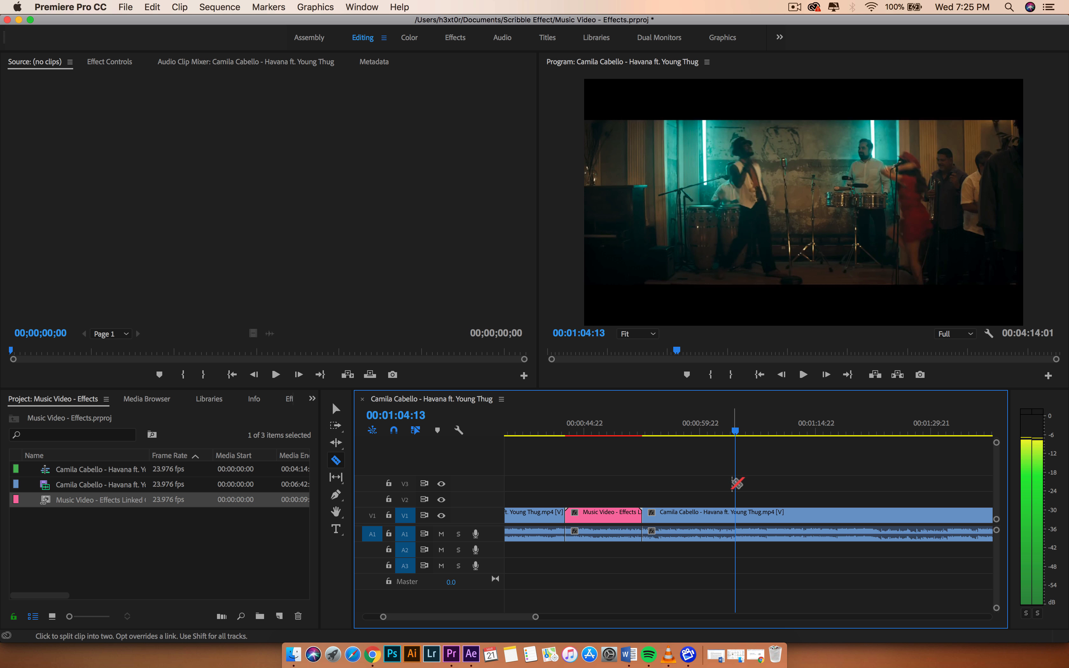
{"action": "left_click", "coordinate": [741, 515]}
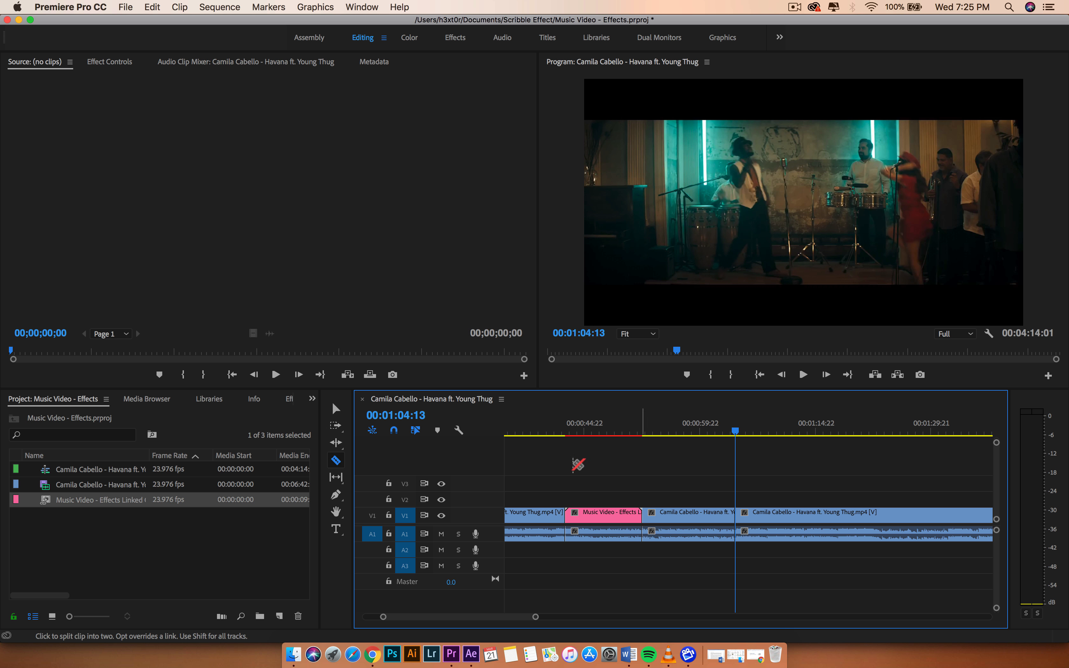
- Move the playhead ten seconds ahead to 00:01:14:13 and cut the music video clip there
{"action": "left_click", "coordinate": [405, 415]}
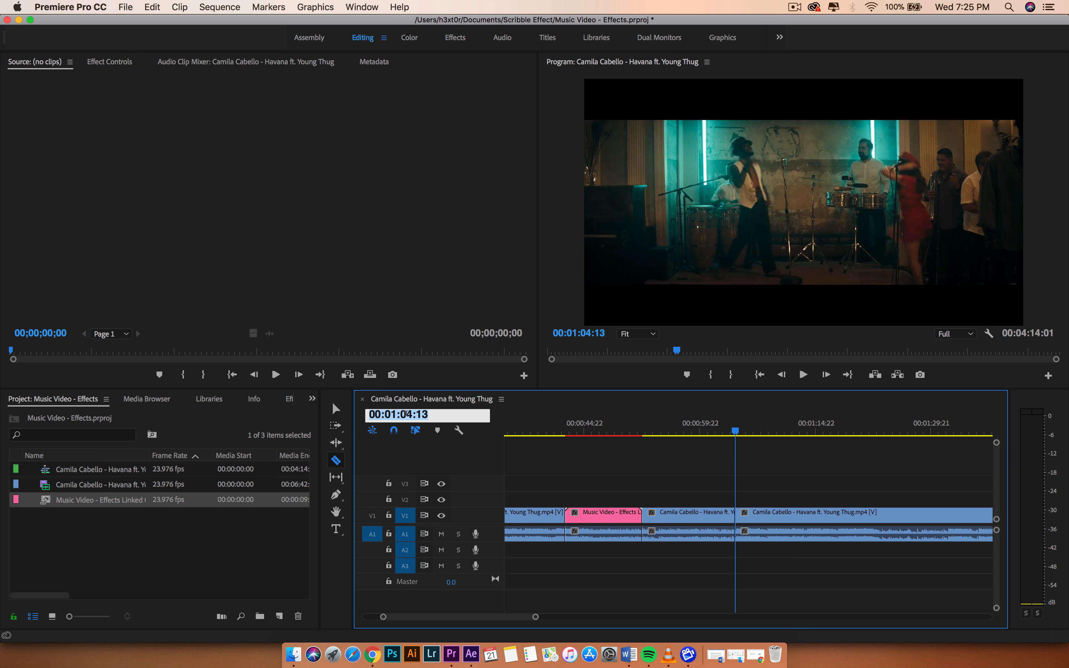
{"action": "left_click", "coordinate": [404, 418]}
{"action": "type", "text": "1"}
{"action": "key", "text": "Return"}
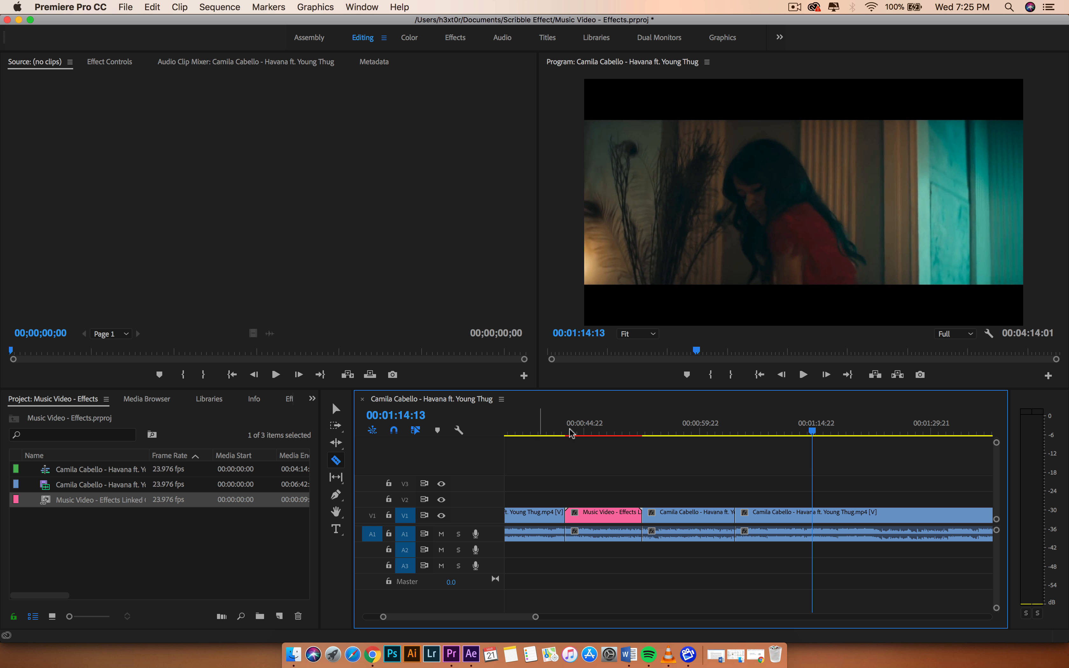
{"action": "left_click", "coordinate": [818, 519]}
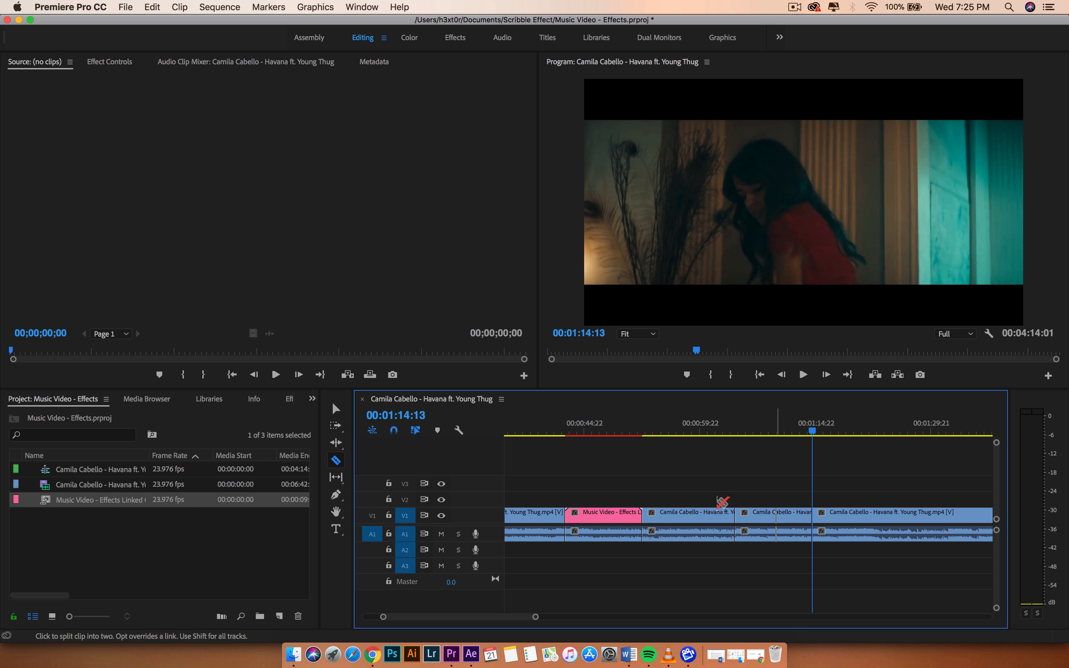
- Replace the new ten-second segment between 00:01:04:13 and 00:01:14:13 with an After Effects composition
{"action": "left_click", "coordinate": [336, 409]}
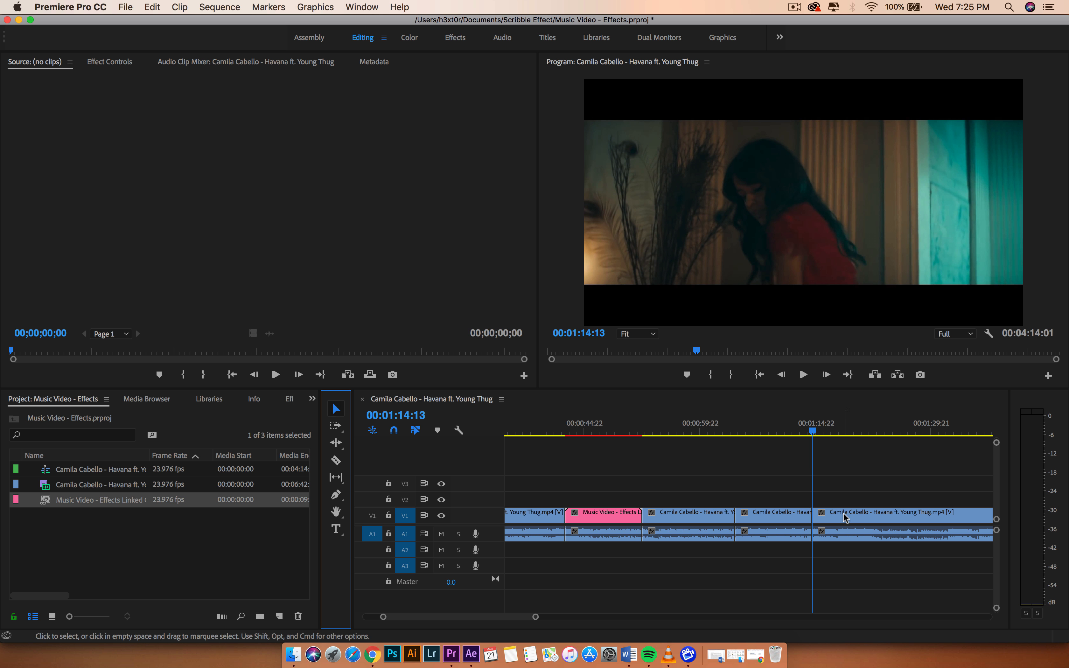
{"action": "left_click", "coordinate": [787, 514]}
{"action": "right_click", "coordinate": [786, 511]}
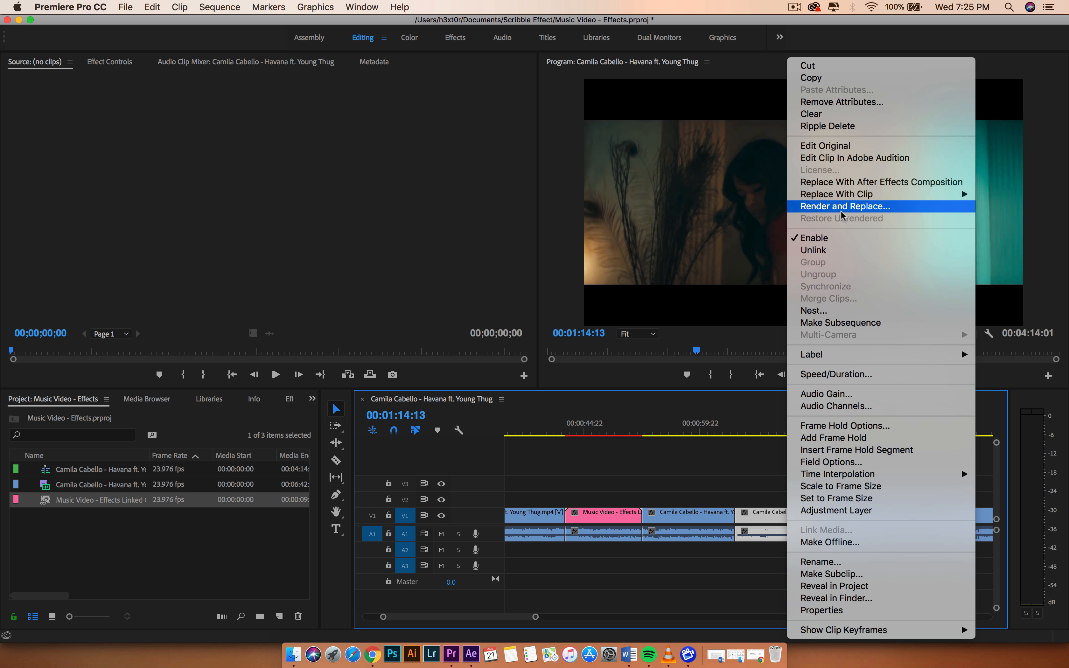
{"action": "left_click", "coordinate": [848, 183]}
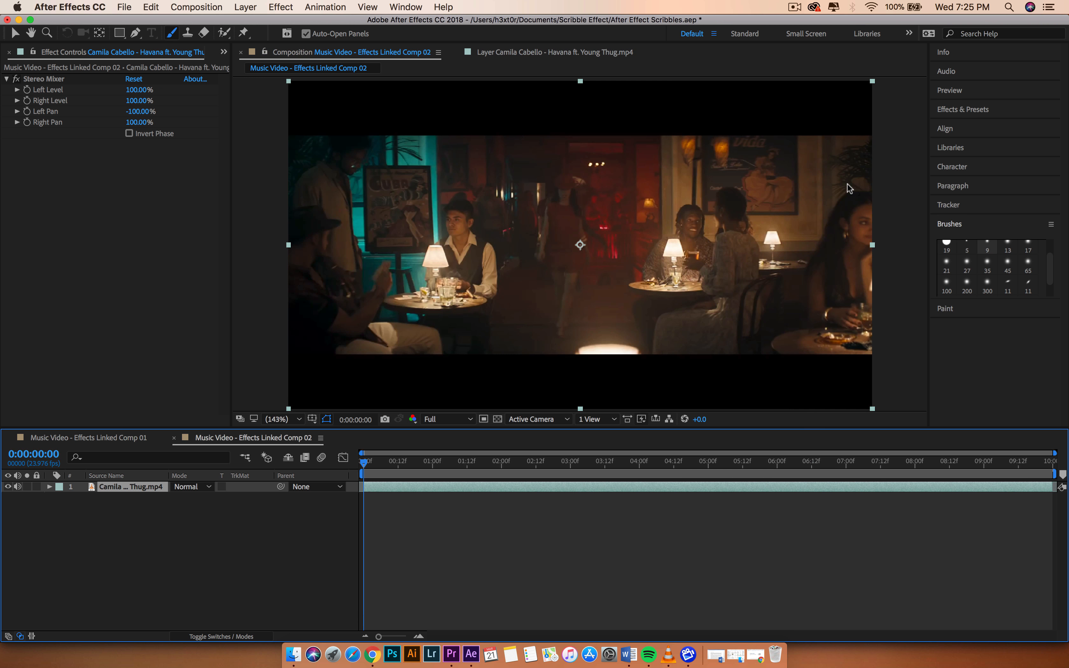
- Open the video layer of Linked Comp 02 in its own Layer view and check the Paint and Brushes settings
{"action": "double_click", "coordinate": [133, 487]}
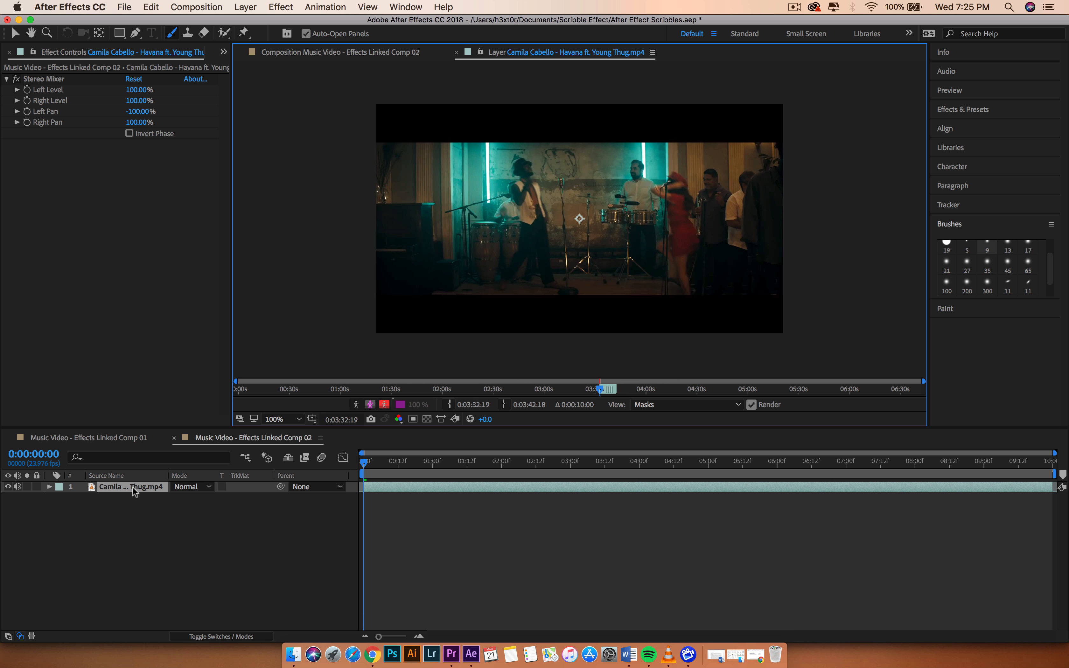
{"action": "left_click", "coordinate": [945, 308]}
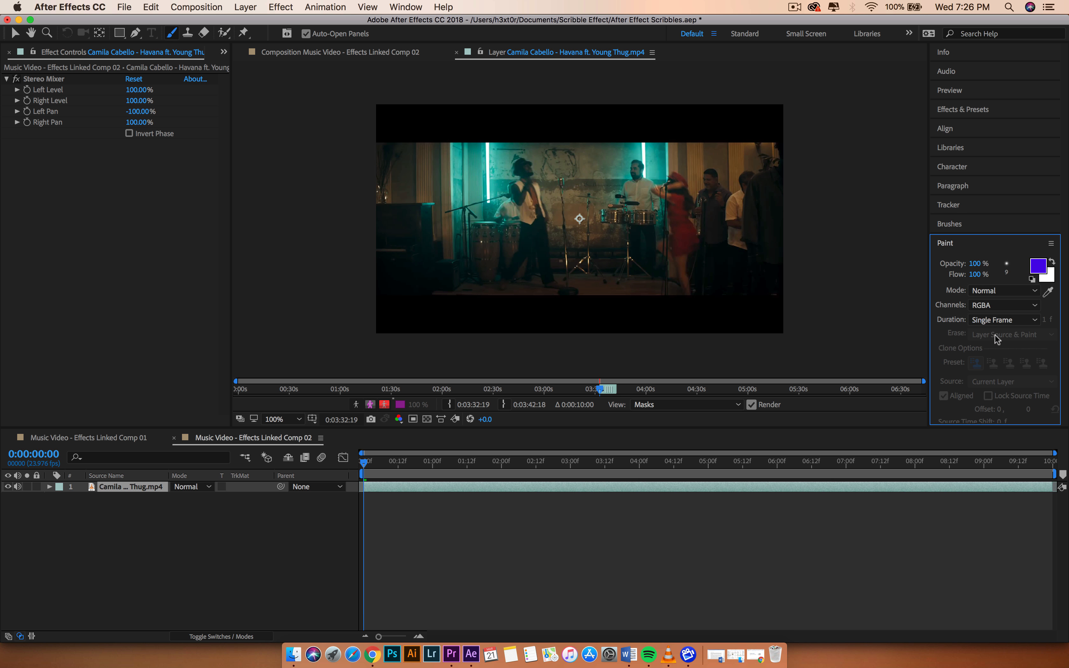
{"action": "left_click", "coordinate": [970, 226]}
{"action": "scroll", "coordinate": [1001, 252], "scroll_direction": "up", "scroll_amount": 2}
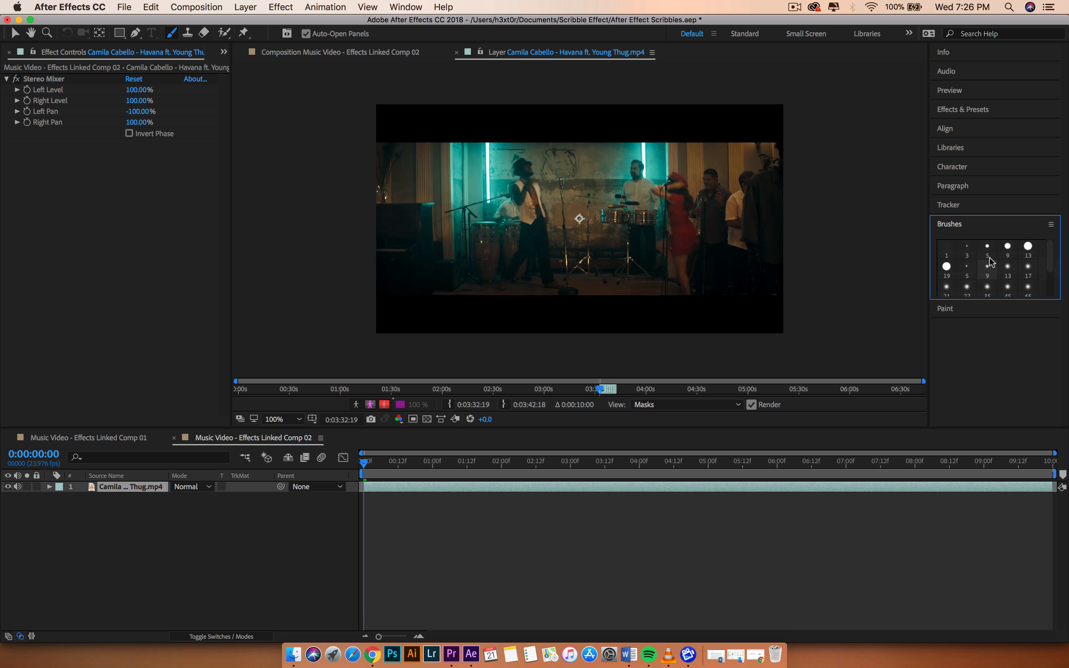
{"action": "left_click", "coordinate": [975, 206]}
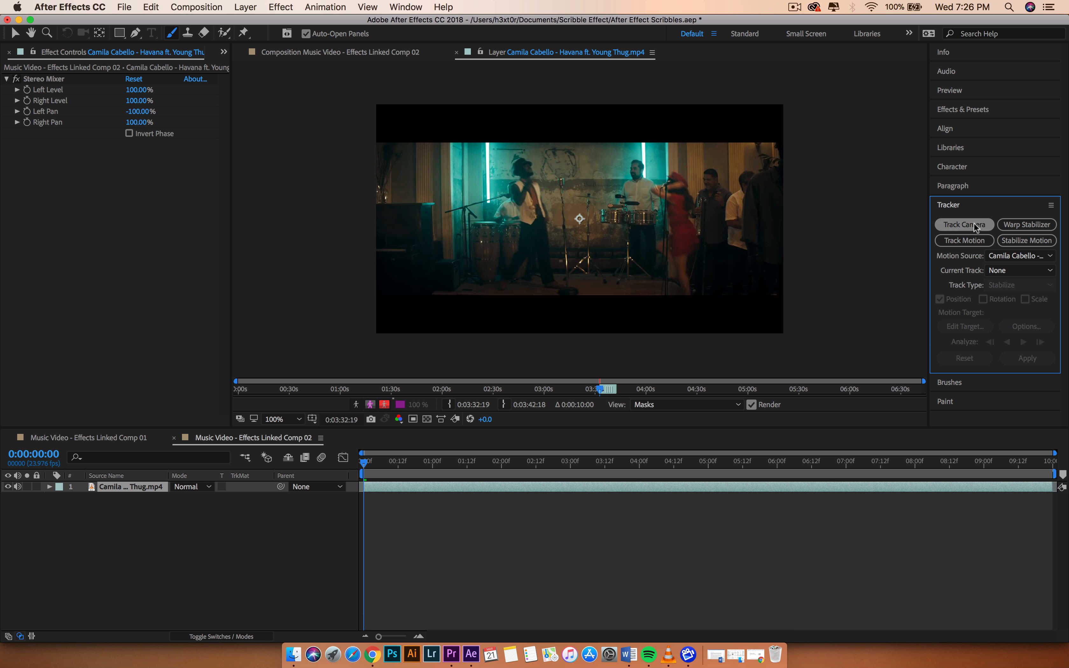
{"action": "left_click", "coordinate": [957, 380]}
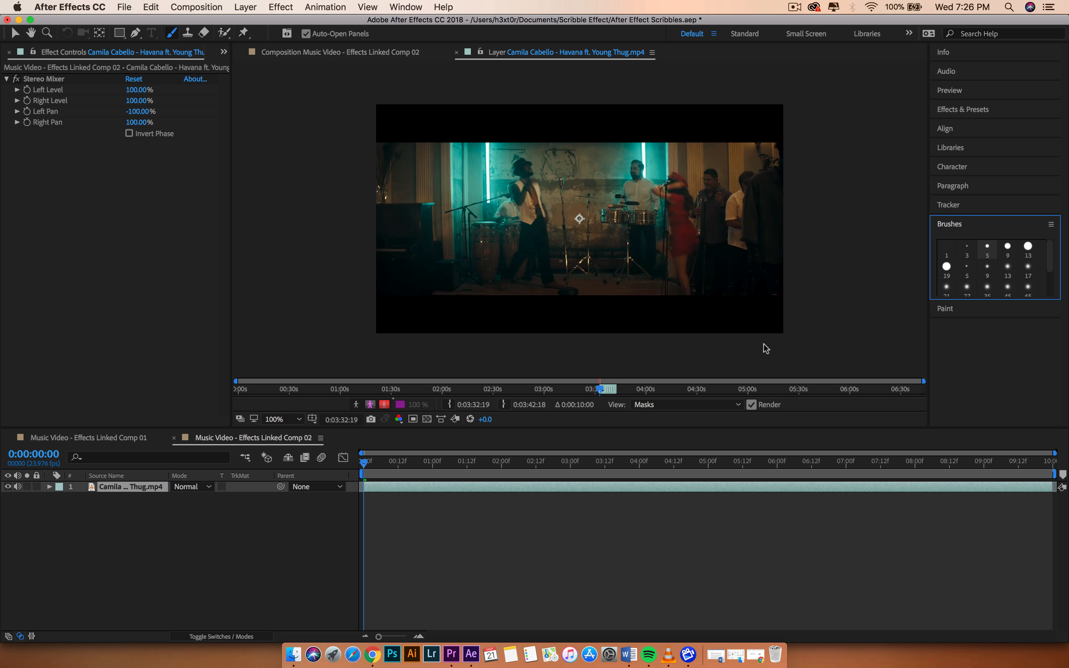
- Switch to Premiere Pro and inspect the two linked composition clips and the original clip between them
{"action": "left_click", "coordinate": [445, 657]}
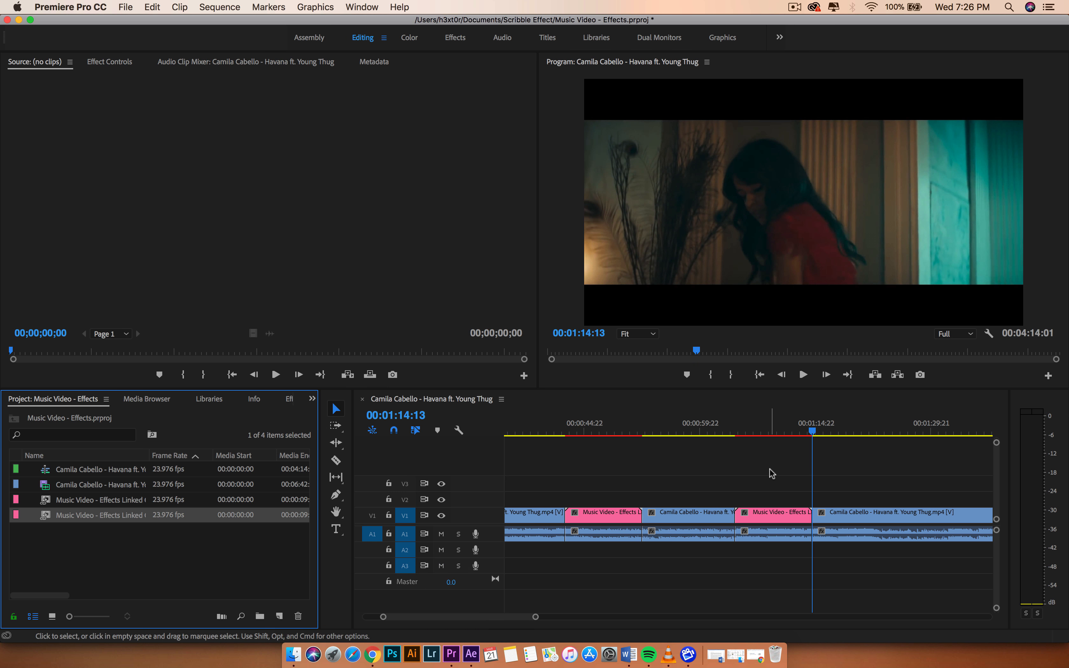
{"action": "left_click", "coordinate": [616, 514]}
{"action": "left_click", "coordinate": [686, 512]}
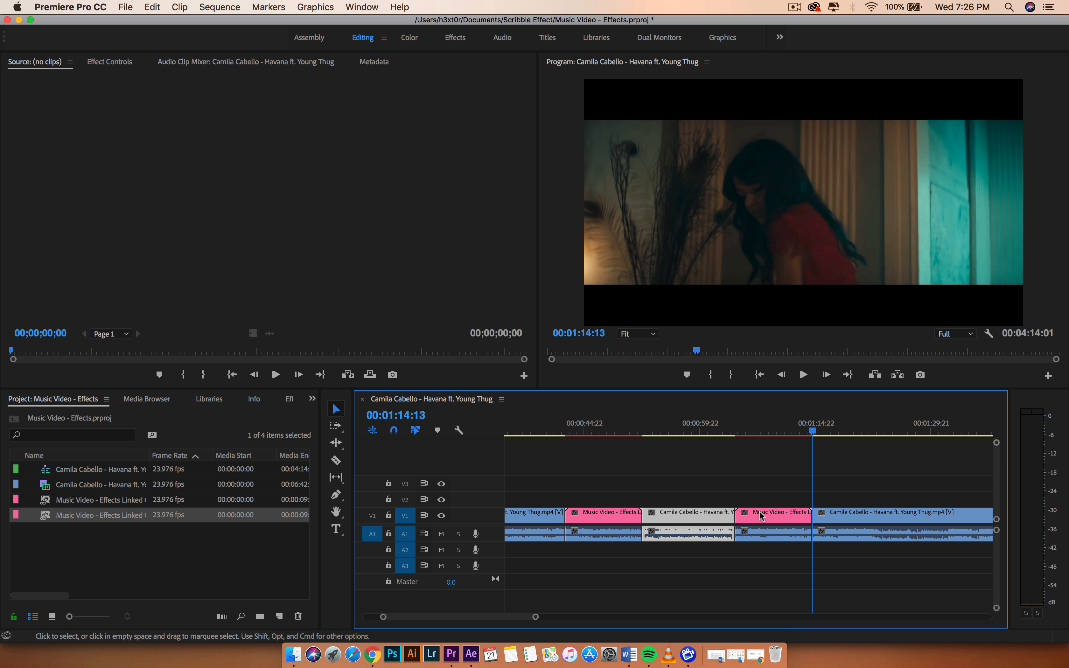
{"action": "left_click", "coordinate": [763, 517]}
{"action": "left_click", "coordinate": [624, 512]}
{"action": "left_click", "coordinate": [790, 515]}
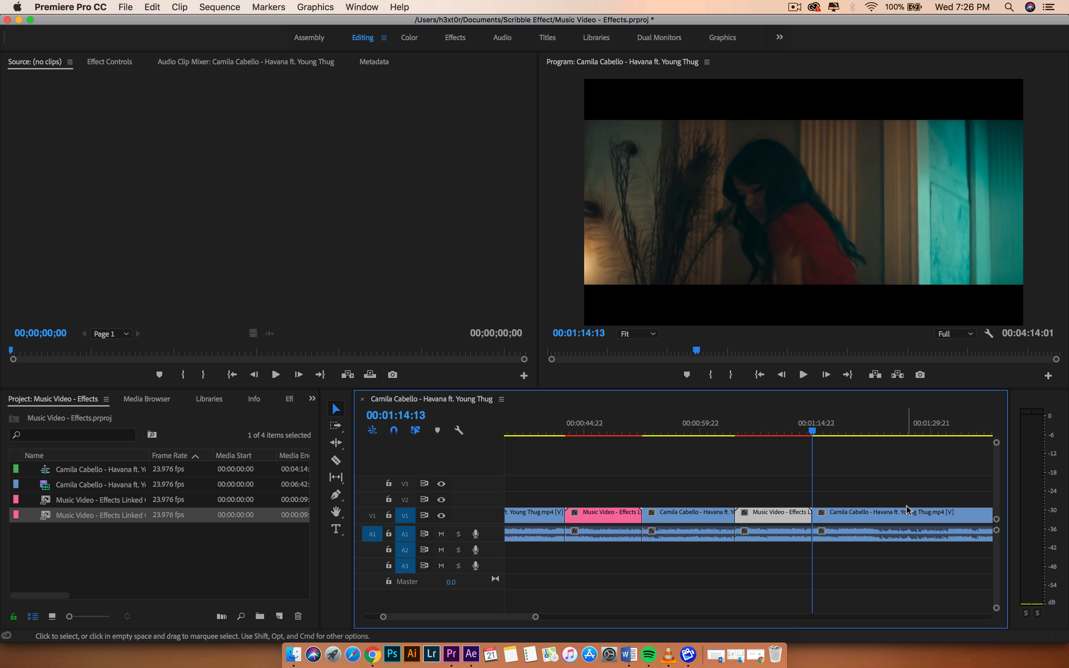
- Look over the sequence to compare the replaced ten-second segments with the remaining original footage
{"action": "scroll", "coordinate": [907, 506], "scroll_direction": "right", "scroll_amount": 5}
{"action": "scroll", "coordinate": [906, 506], "scroll_direction": "left", "scroll_amount": 1}
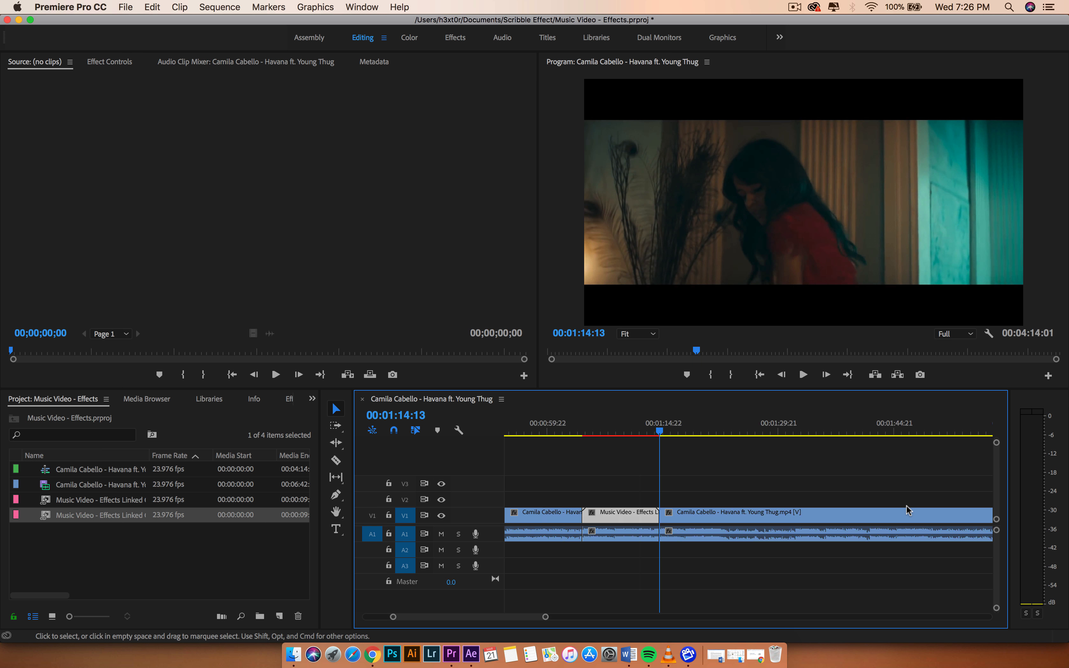
{"action": "scroll", "coordinate": [906, 506], "scroll_direction": "left", "scroll_amount": 5}
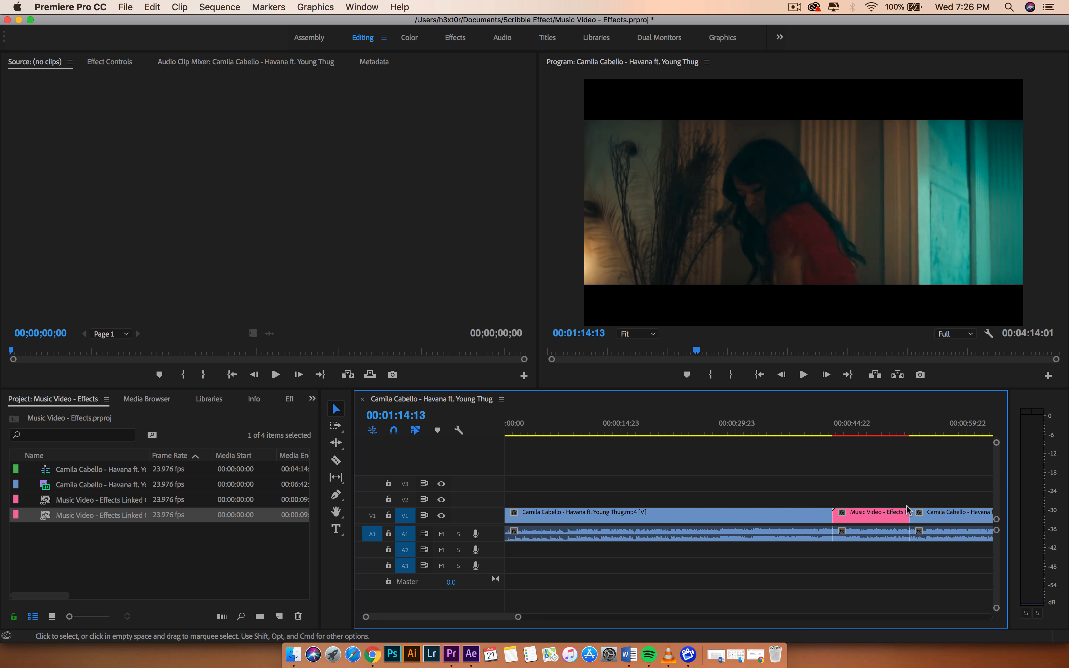
{"action": "scroll", "coordinate": [906, 506], "scroll_direction": "right", "scroll_amount": 5}
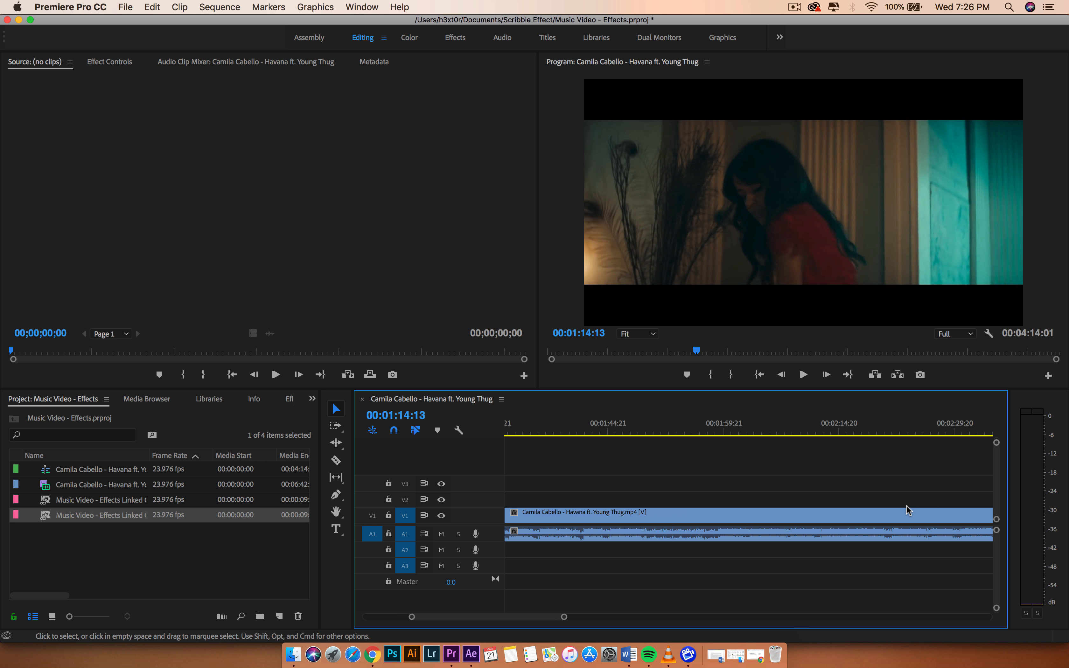
{"action": "scroll", "coordinate": [906, 506], "scroll_direction": "left", "scroll_amount": 8}
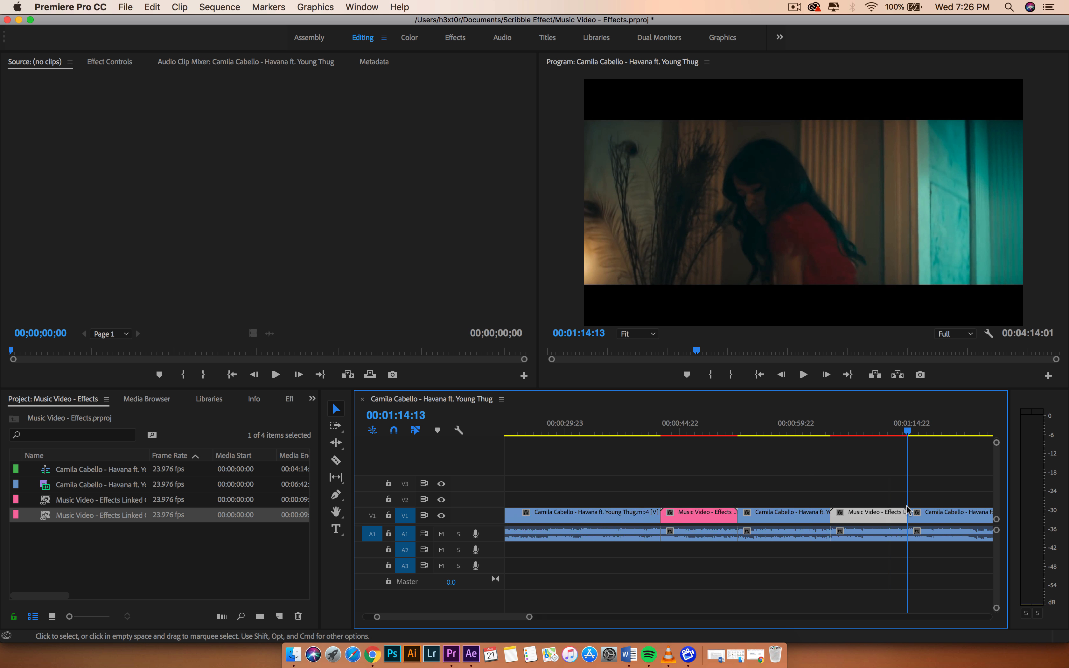
{"action": "scroll", "coordinate": [799, 500], "scroll_direction": "right", "scroll_amount": 3}
{"action": "scroll", "coordinate": [799, 500], "scroll_direction": "right", "scroll_amount": 1}
{"action": "left_click", "coordinate": [766, 513]}
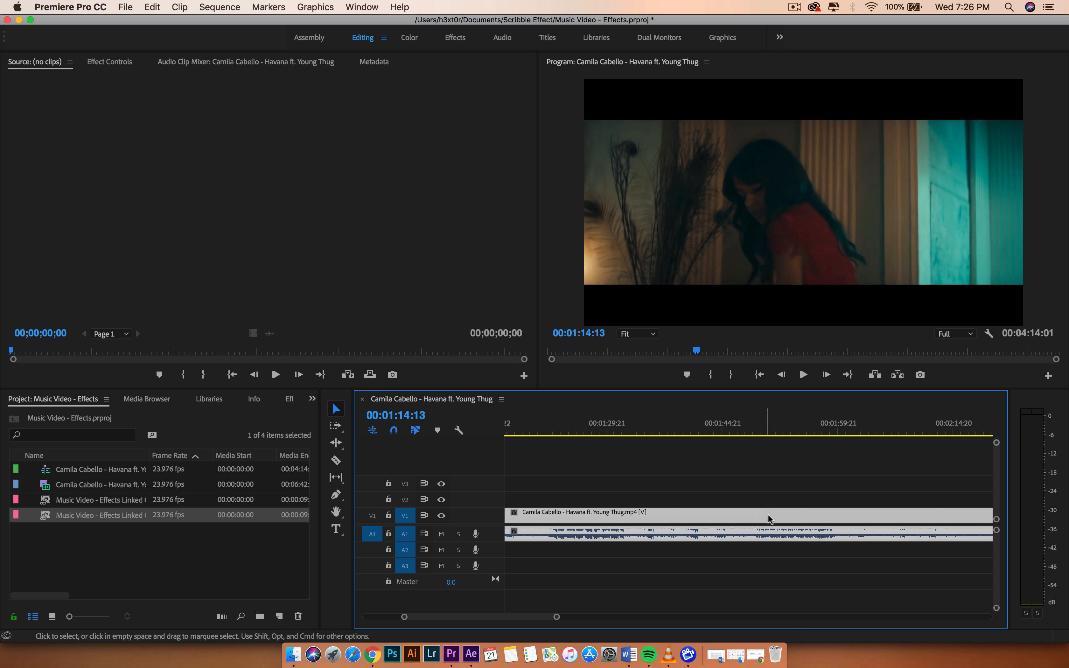
{"action": "scroll", "coordinate": [738, 513], "scroll_direction": "left", "scroll_amount": 10}
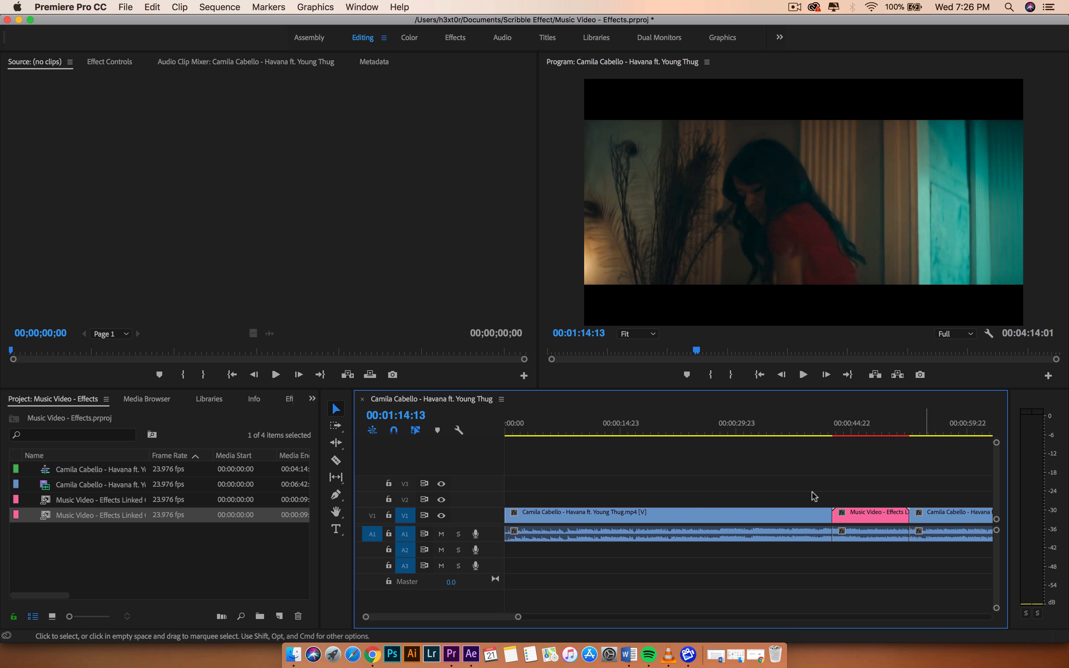
{"action": "scroll", "coordinate": [638, 540], "scroll_direction": "right", "scroll_amount": 4}
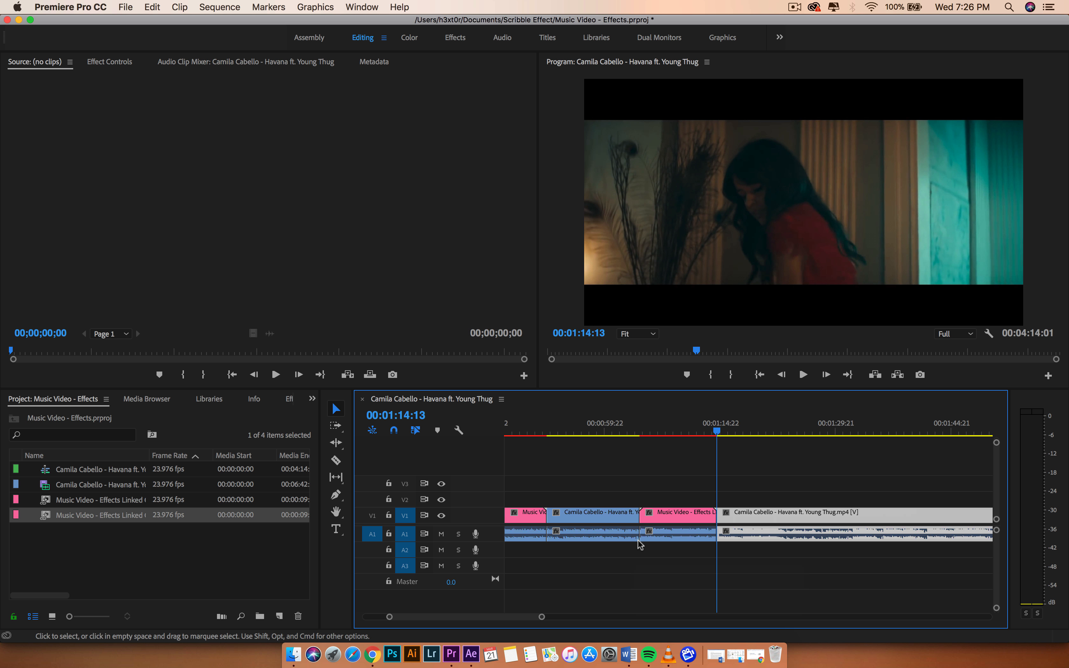
{"action": "scroll", "coordinate": [638, 540], "scroll_direction": "left", "scroll_amount": 8}
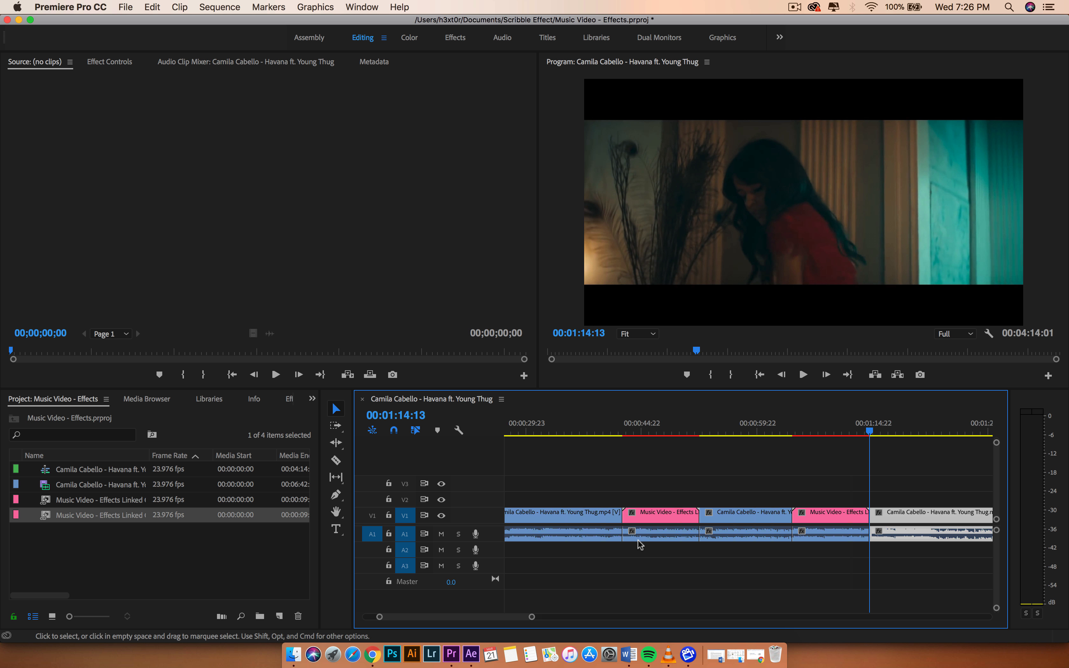